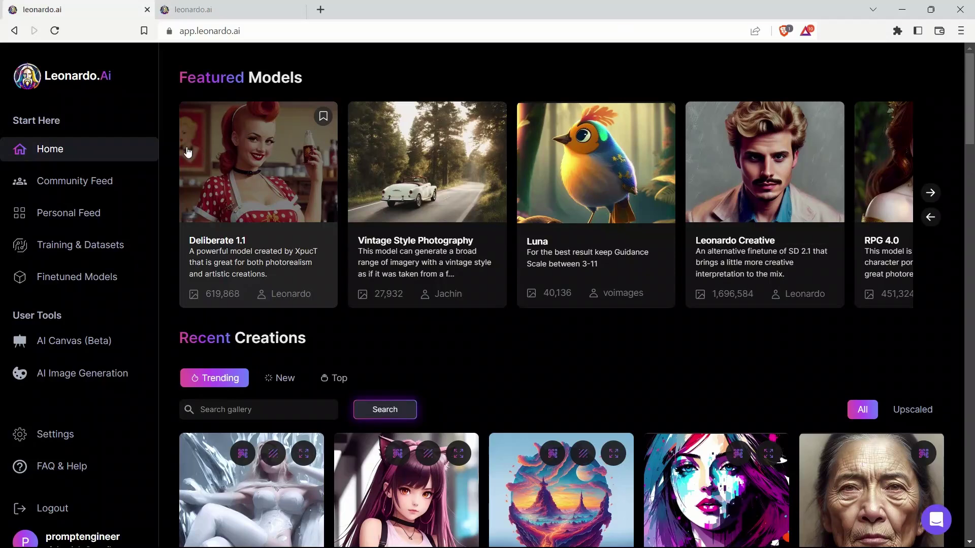
# Advance the Featured Models carousel until Paper art style leads, then go to the Community Feed
pyautogui.moveTo(122, 80); pyautogui.dragTo(35, 86)
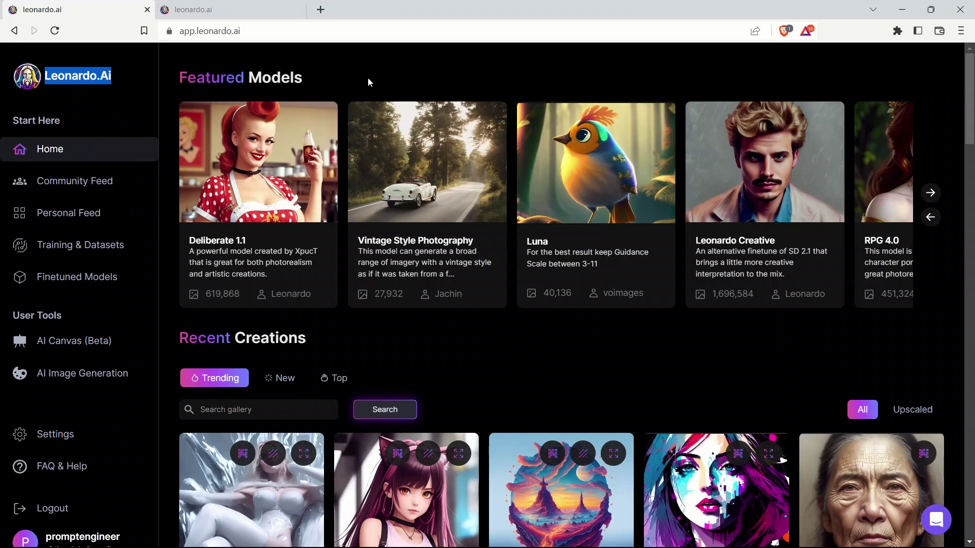
pyautogui.moveTo(306, 82); pyautogui.dragTo(176, 79)
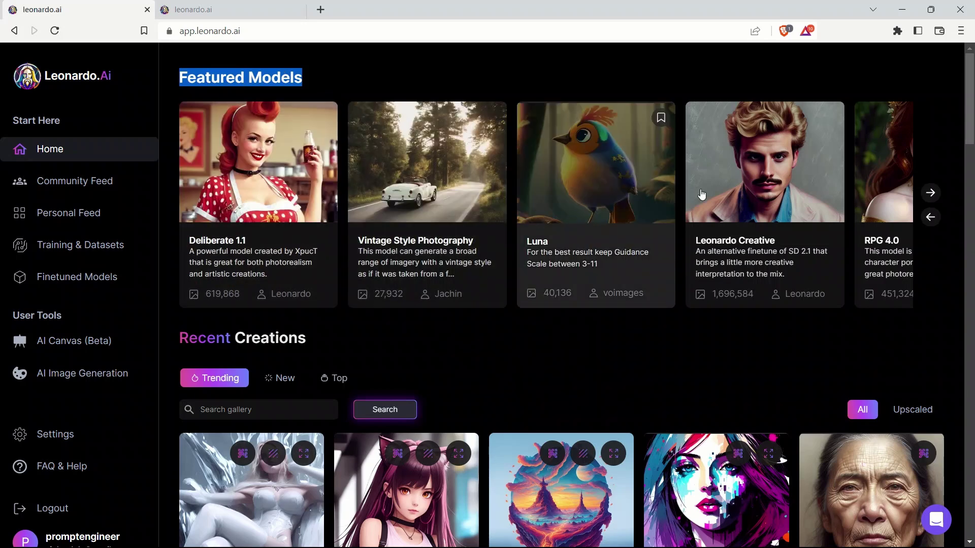
pyautogui.click(930, 193)
pyautogui.click(931, 193)
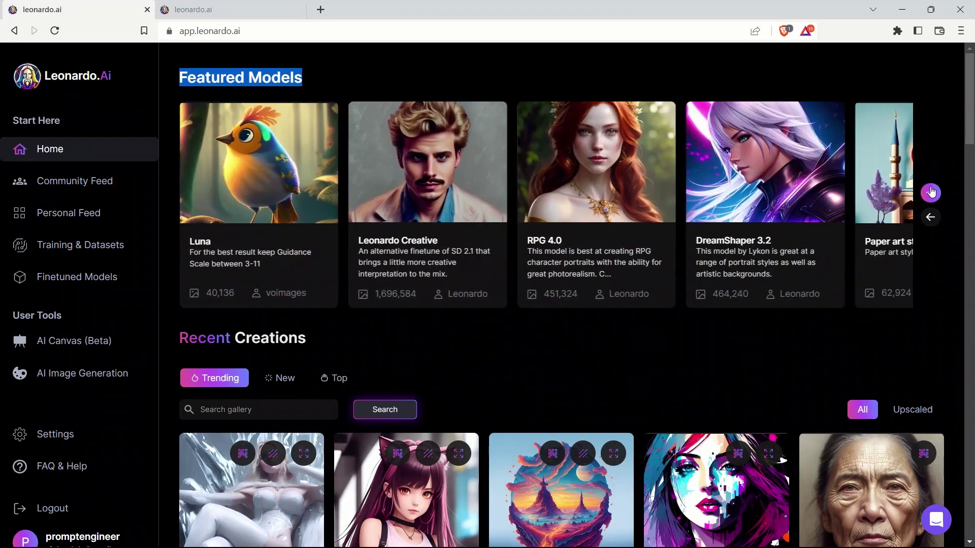
pyautogui.click(931, 193)
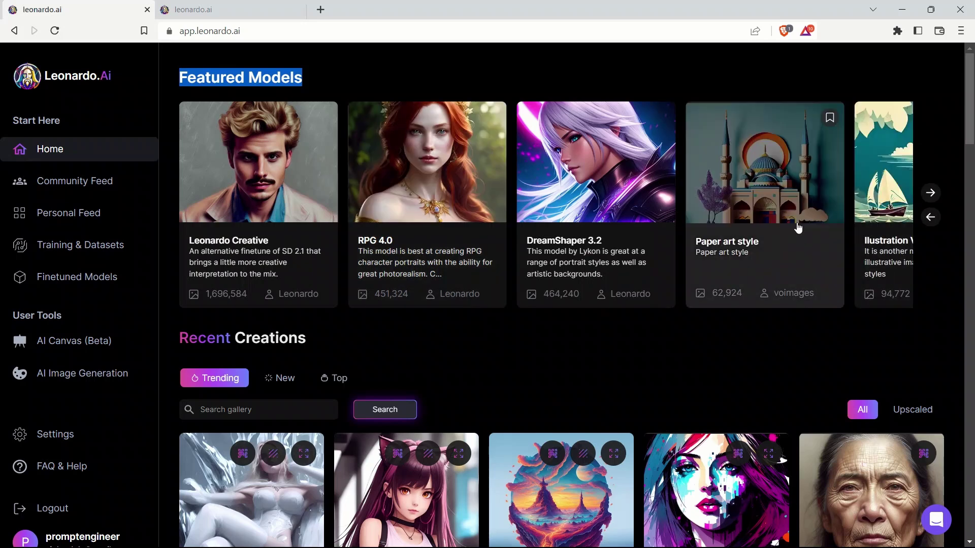
pyautogui.click(930, 193)
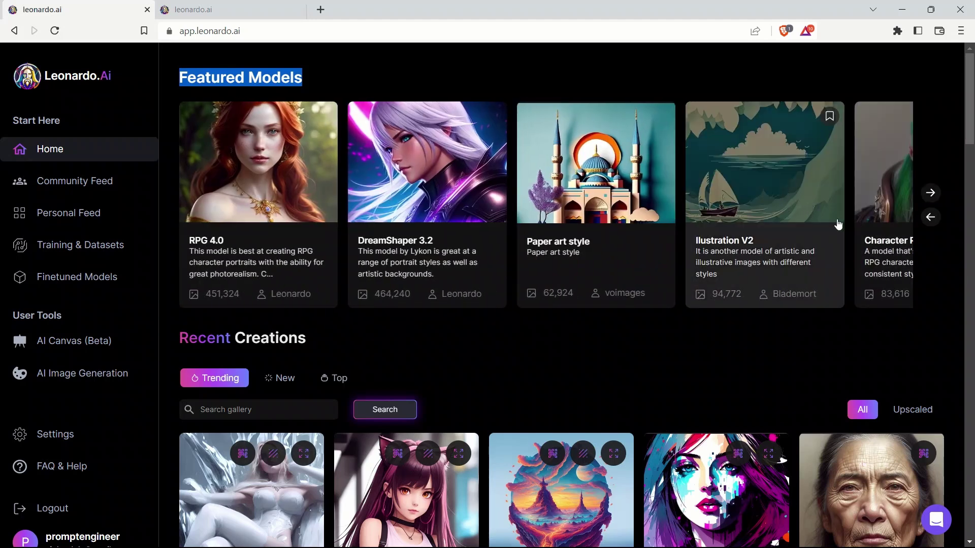
pyautogui.click(930, 193)
pyautogui.click(932, 191)
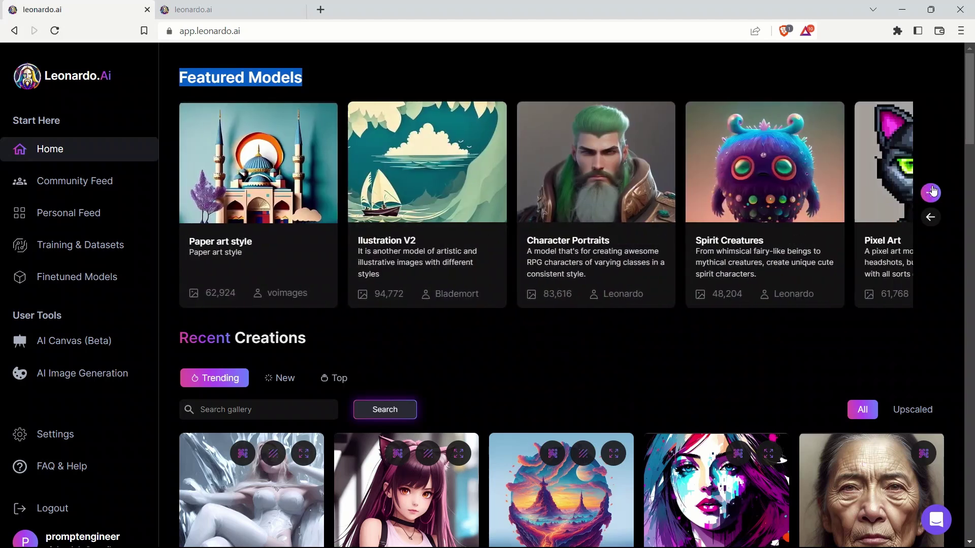
pyautogui.click(75, 182)
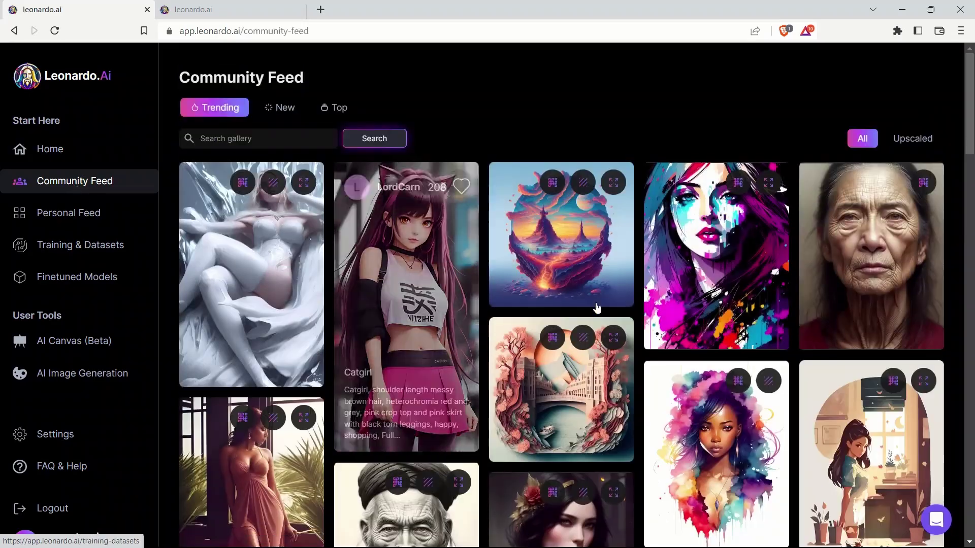
# Scroll through the Community Feed's trending images, then visit the Training & Datasets page
pyautogui.scroll(-5, 639, 271)
pyautogui.scroll(-14, 639, 272)
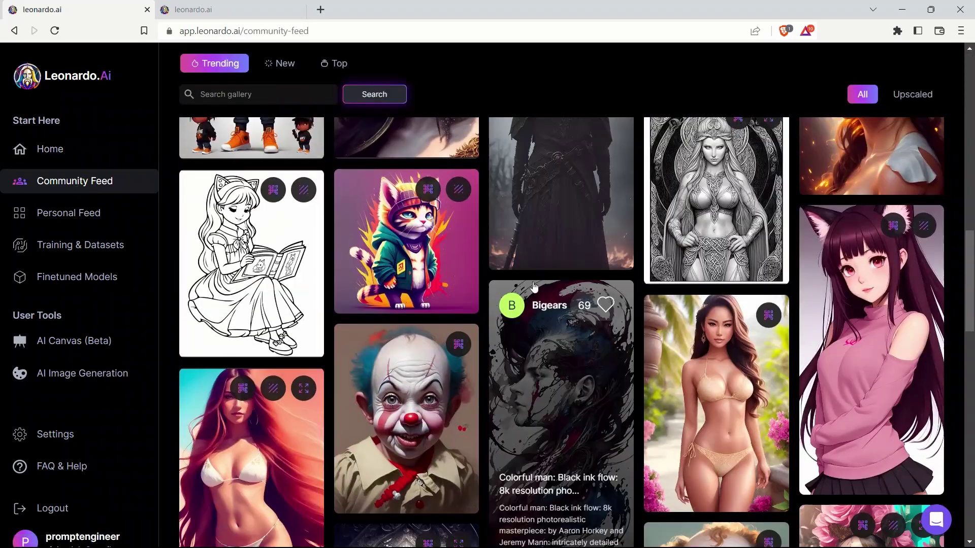
pyautogui.scroll(-20, 740, 284)
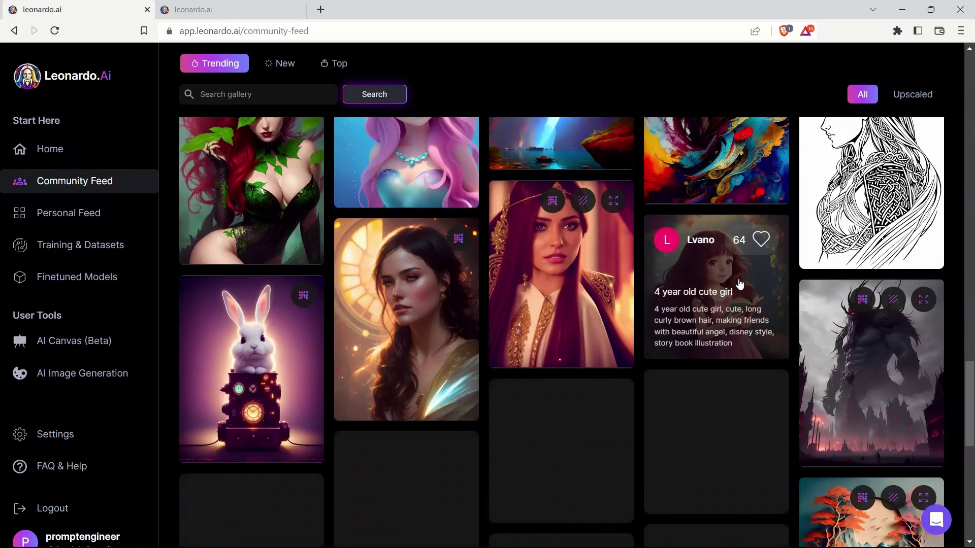
pyautogui.scroll(-15, 553, 324)
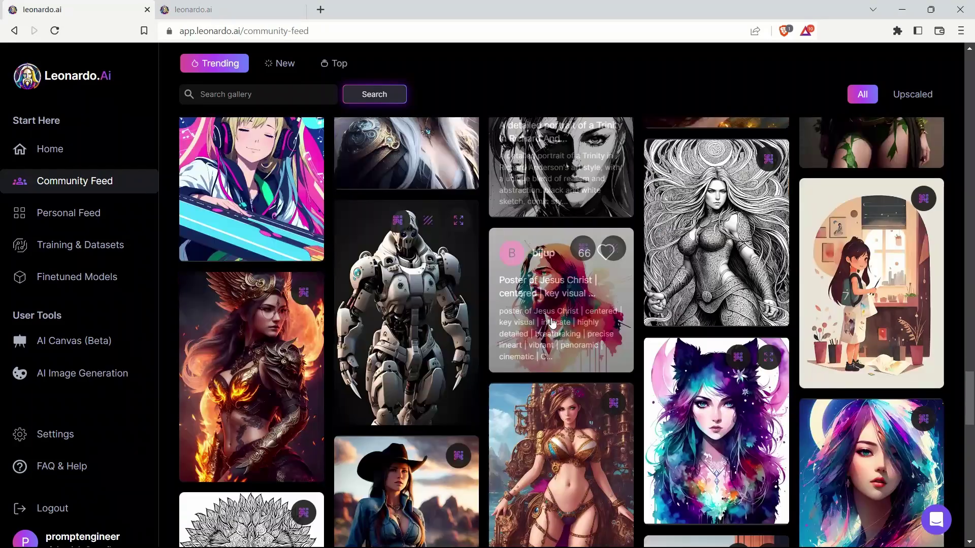
pyautogui.scroll(4, 552, 324)
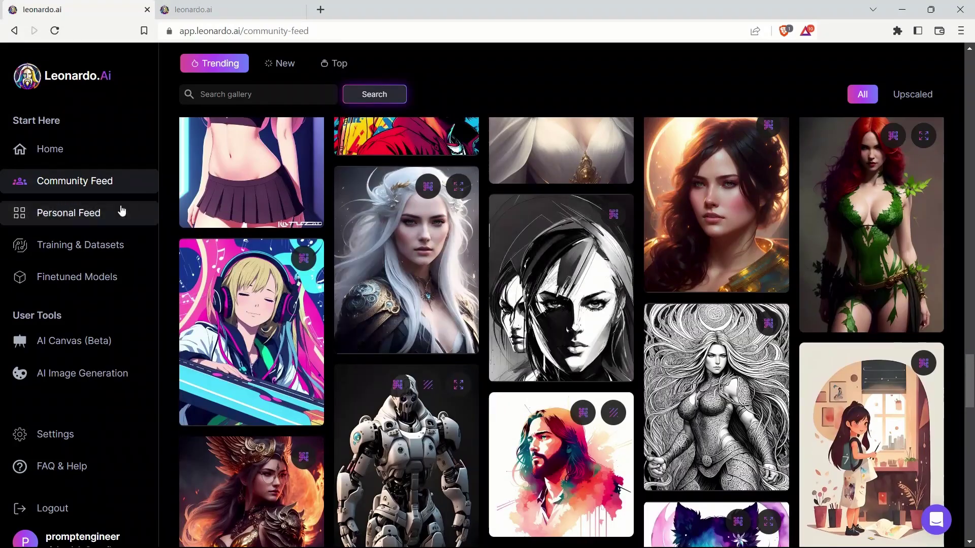
pyautogui.click(79, 247)
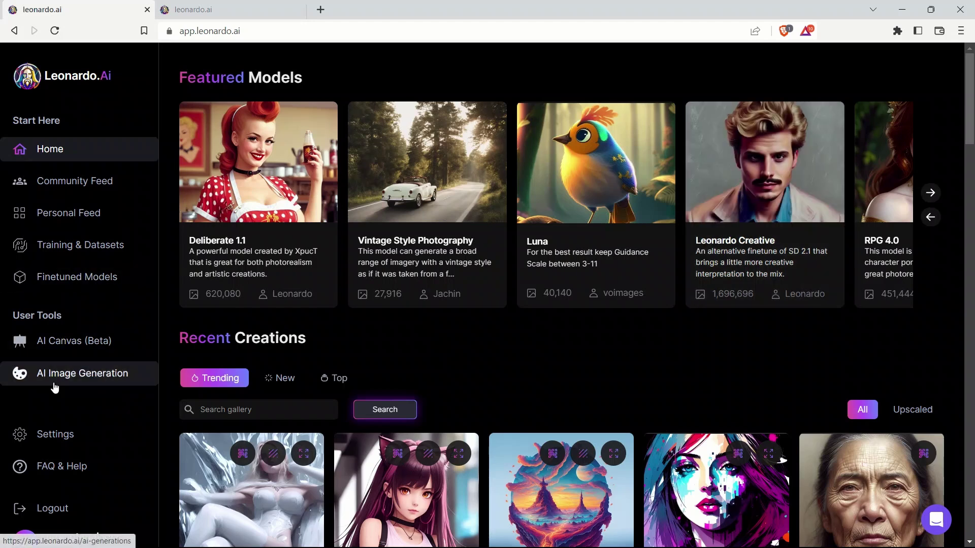
# Open AI Image Generation and review the sunglasses-girl prompt and the Deliberate 1.1 model list
pyautogui.click(110, 376)
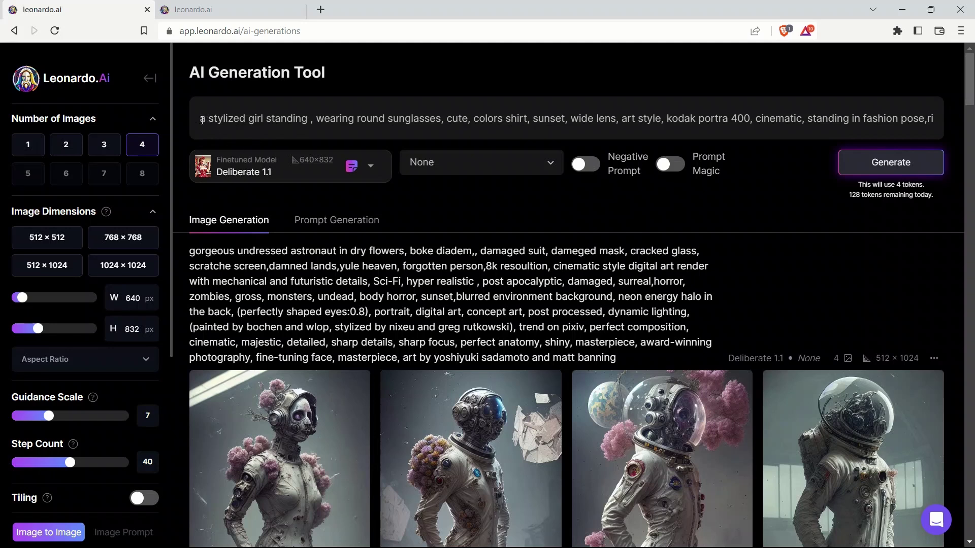
pyautogui.moveTo(202, 120); pyautogui.dragTo(970, 128)
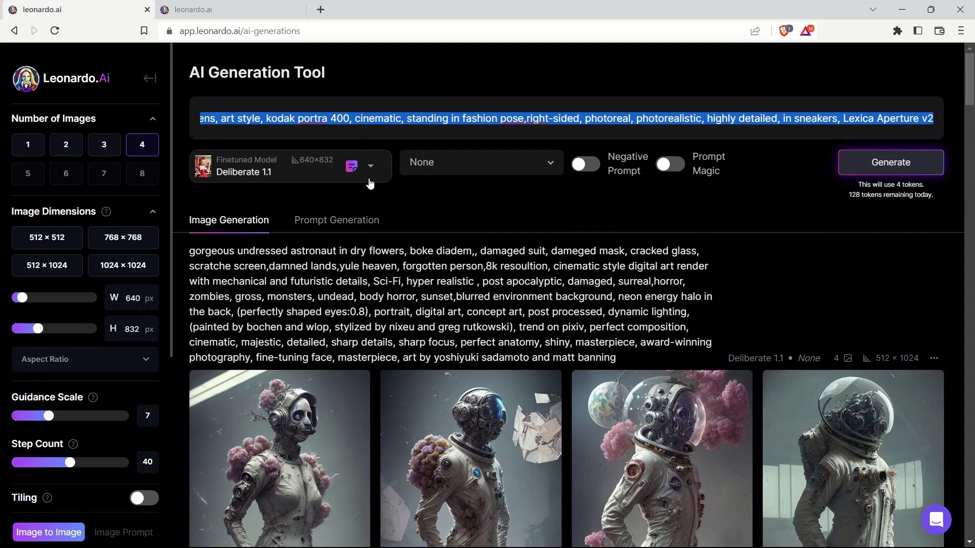
pyautogui.click(370, 166)
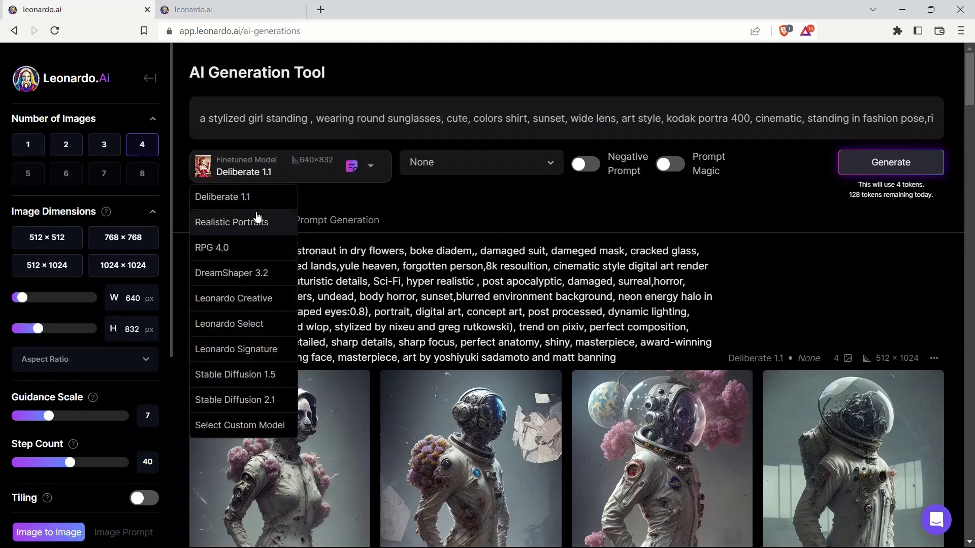
pyautogui.click(440, 205)
# Toggle Negative Prompt and Prompt Magic on and back off, then scroll to Image to Image
pyautogui.click(585, 164)
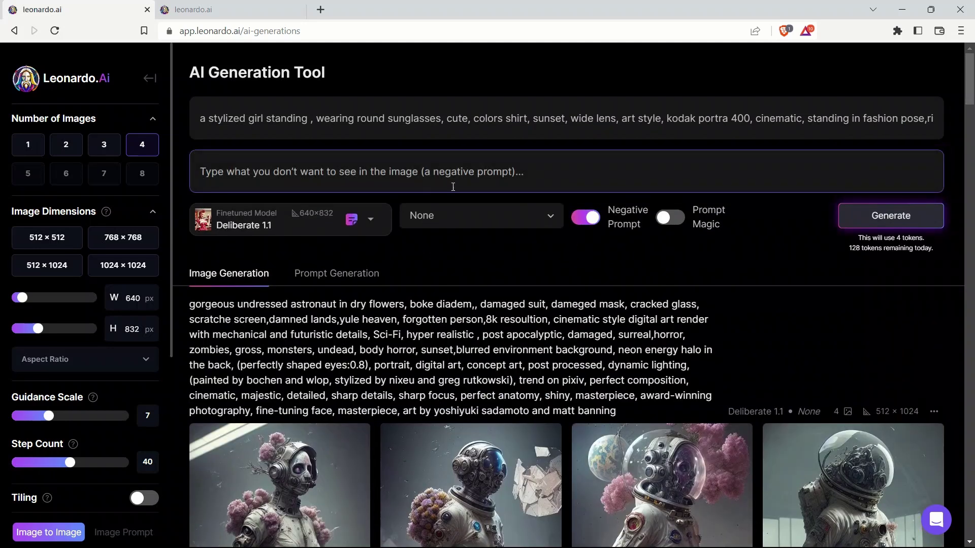
pyautogui.click(581, 220)
pyautogui.click(677, 167)
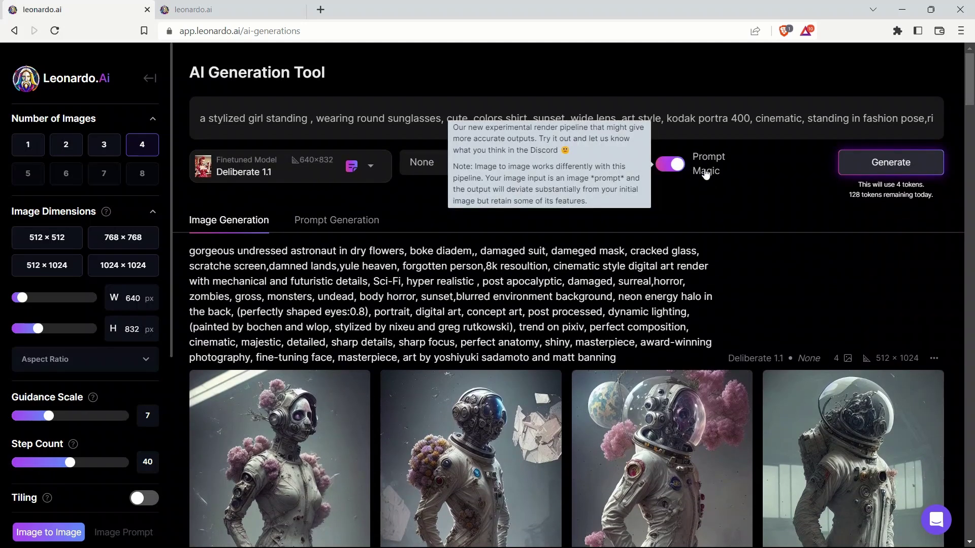
pyautogui.click(668, 171)
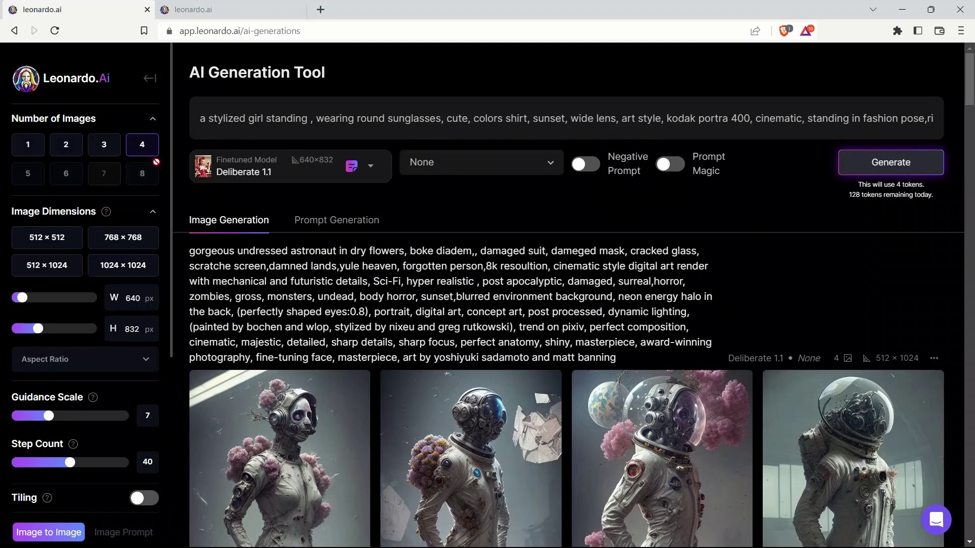
pyautogui.moveTo(170, 204); pyautogui.dragTo(127, 242)
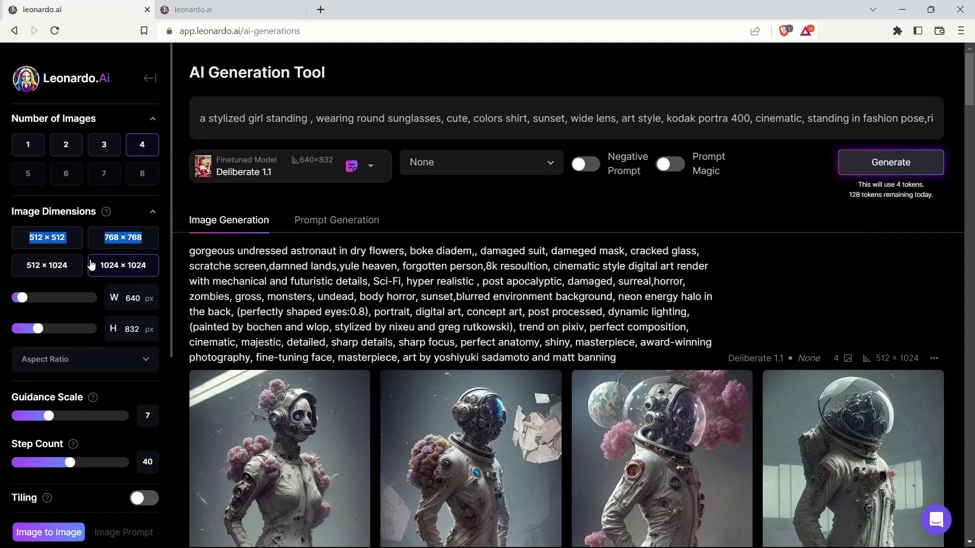
pyautogui.scroll(-4, 93, 255)
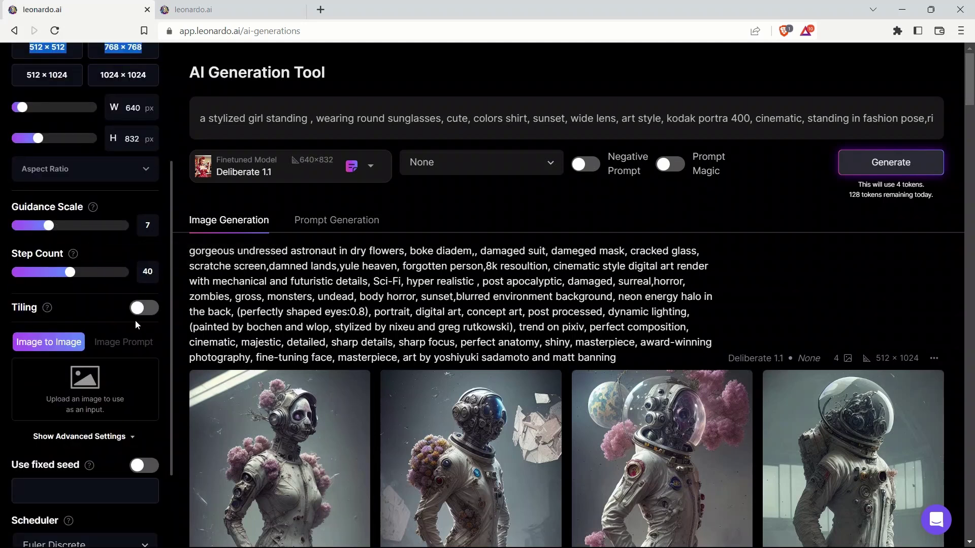
pyautogui.scroll(-1, 138, 316)
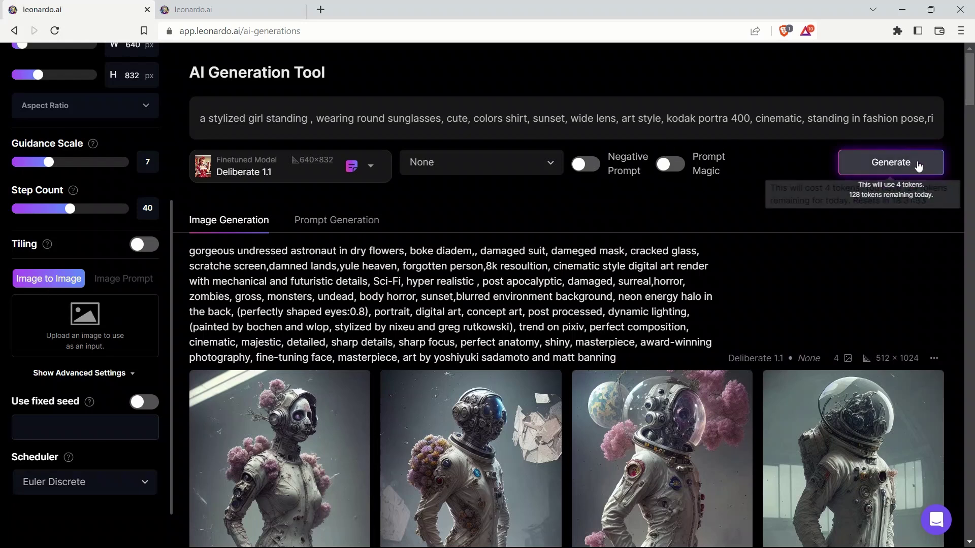
pyautogui.click(892, 163)
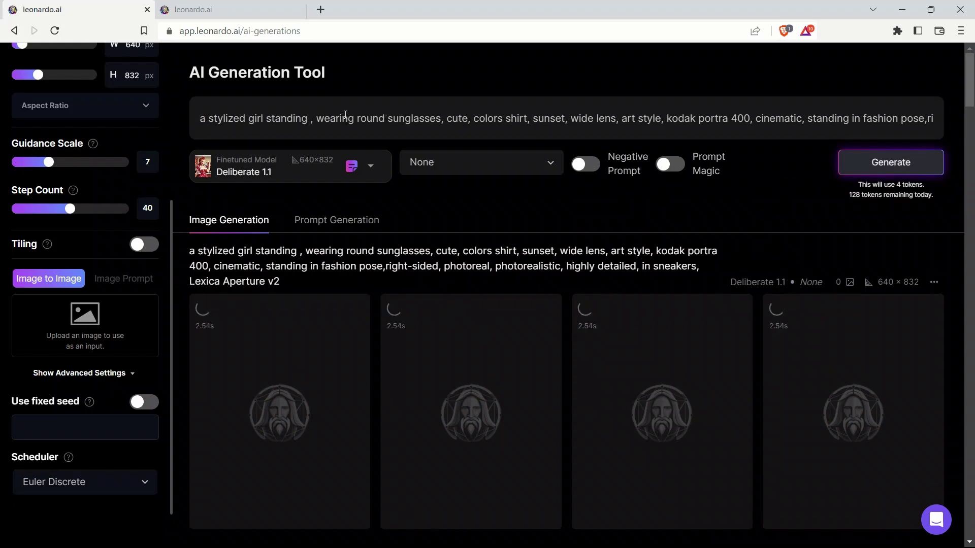
pyautogui.tripleClick(500, 121)
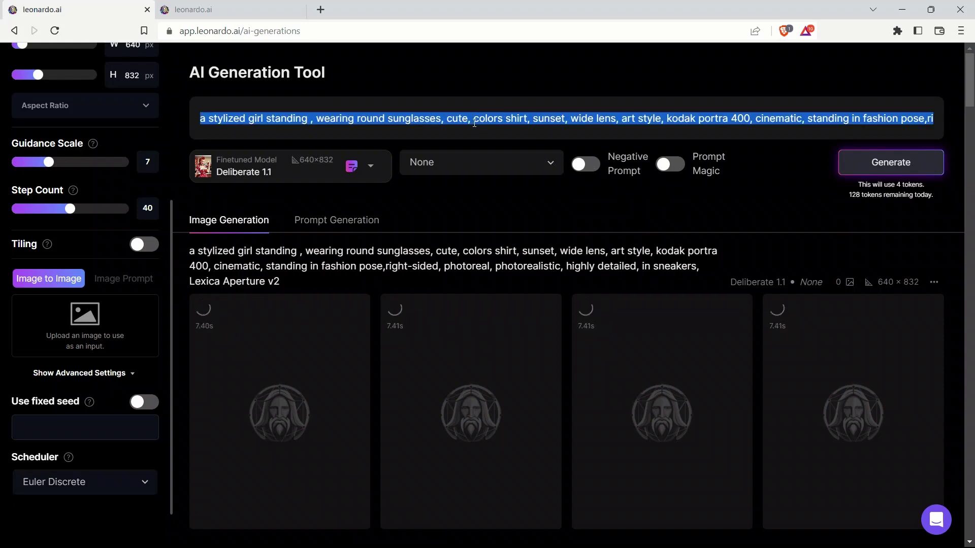
pyautogui.scroll(5, 80, 168)
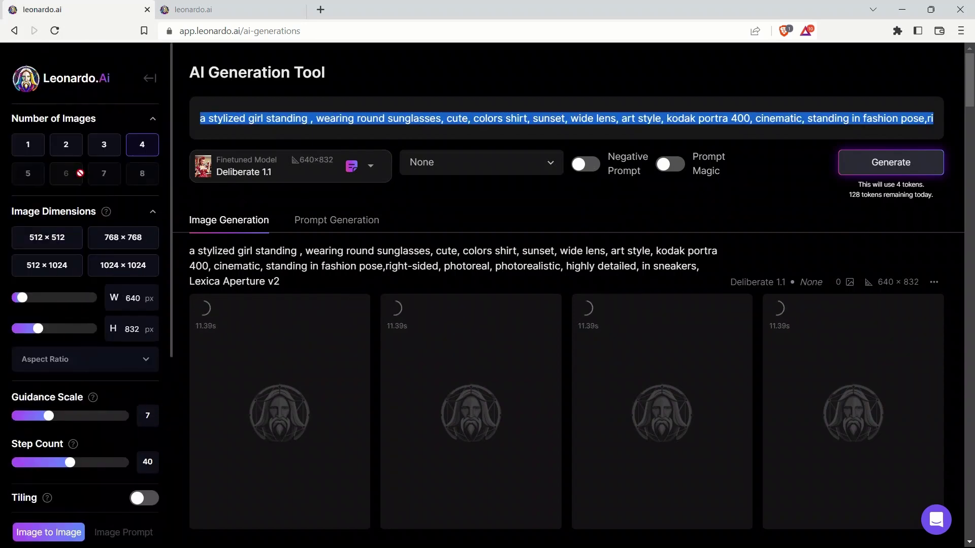
pyautogui.scroll(-2, 508, 155)
pyautogui.scroll(2, 509, 155)
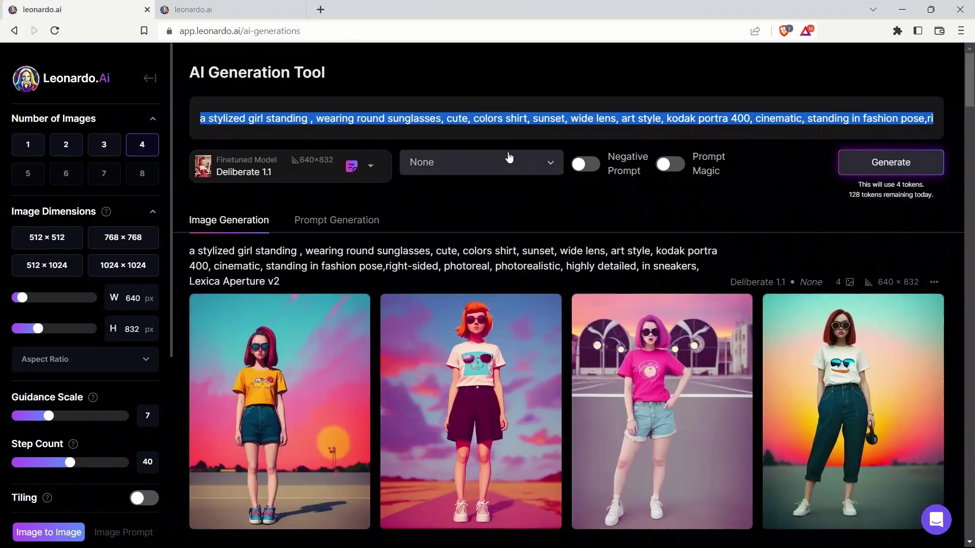
pyautogui.moveTo(616, 312)
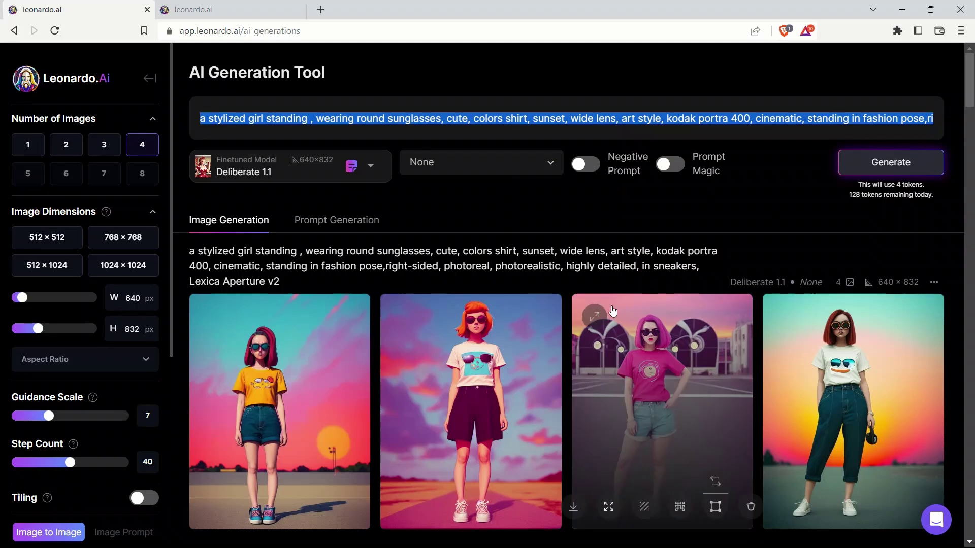
pyautogui.scroll(-1, 562, 220)
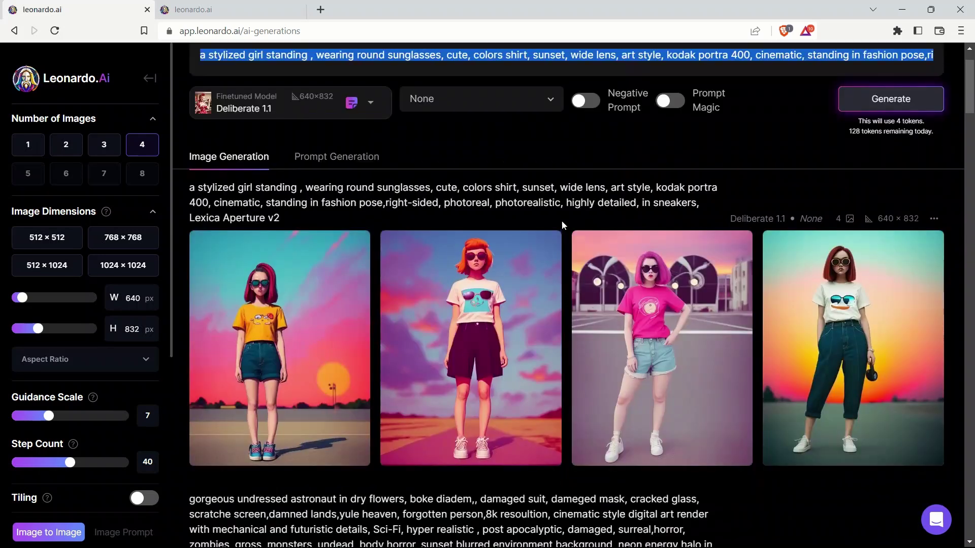
pyautogui.scroll(-1, 564, 218)
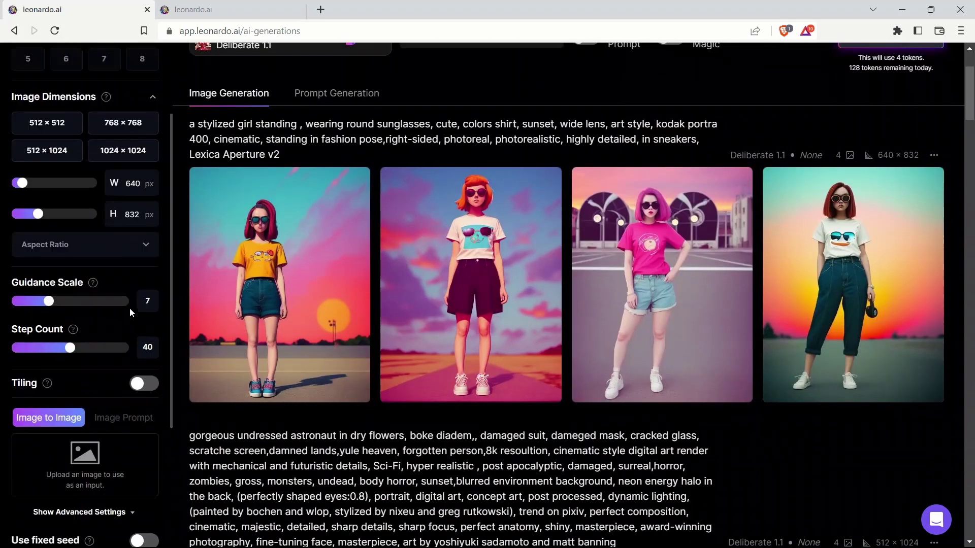
pyautogui.scroll(-2, 131, 312)
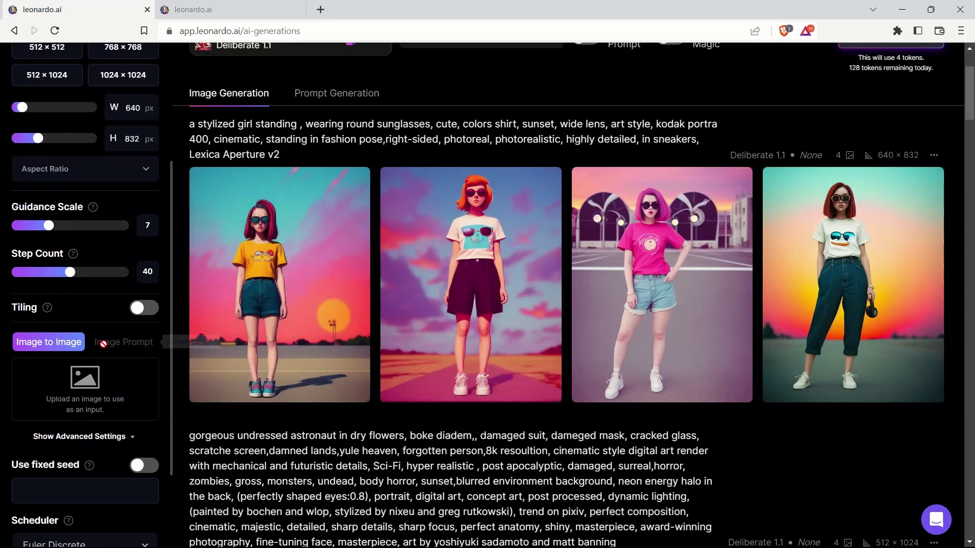
# Load the thoughtful woman portrait from the Poses folder as reference and enable Pose to Image
pyautogui.click(79, 387)
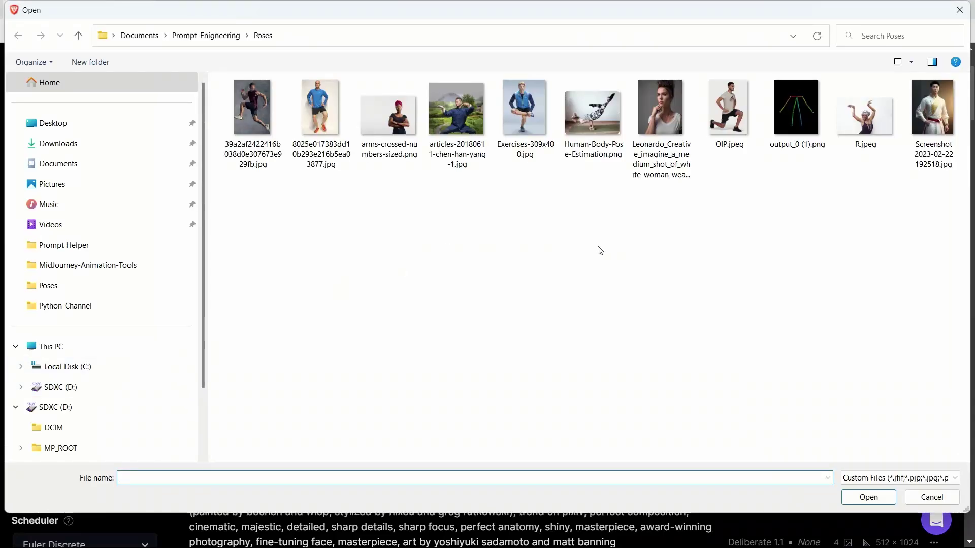
pyautogui.doubleClick(665, 114)
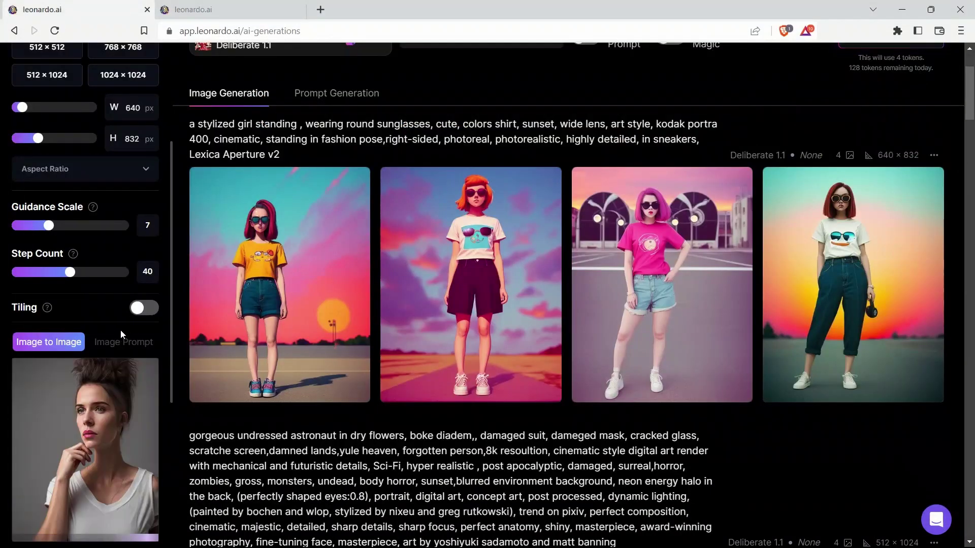
pyautogui.scroll(-4, 120, 330)
pyautogui.click(141, 377)
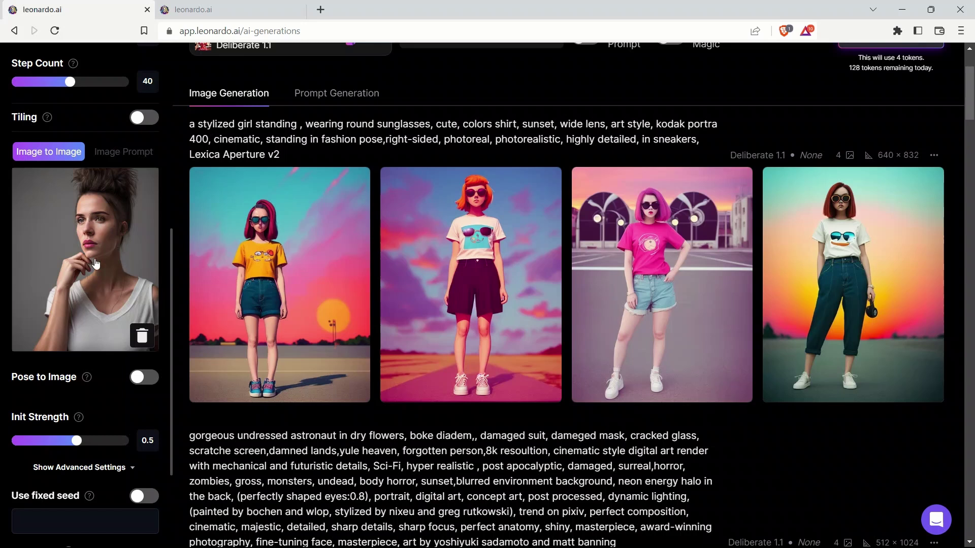
pyautogui.moveTo(267, 245)
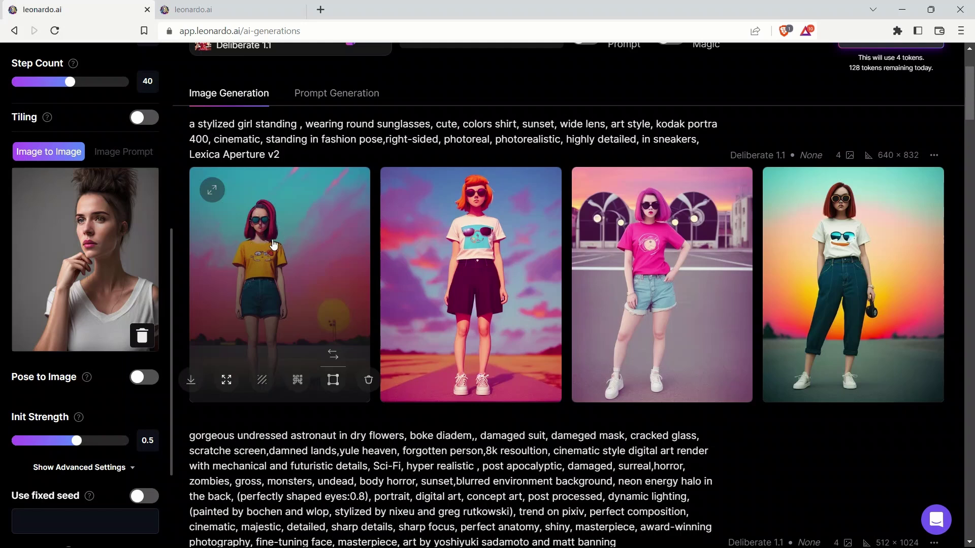
pyautogui.scroll(-1, 103, 293)
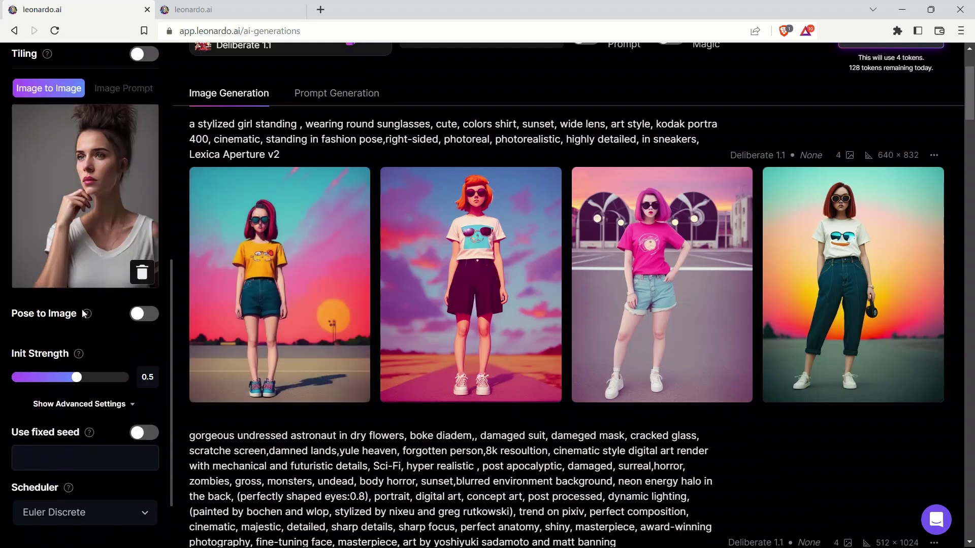
pyautogui.click(152, 315)
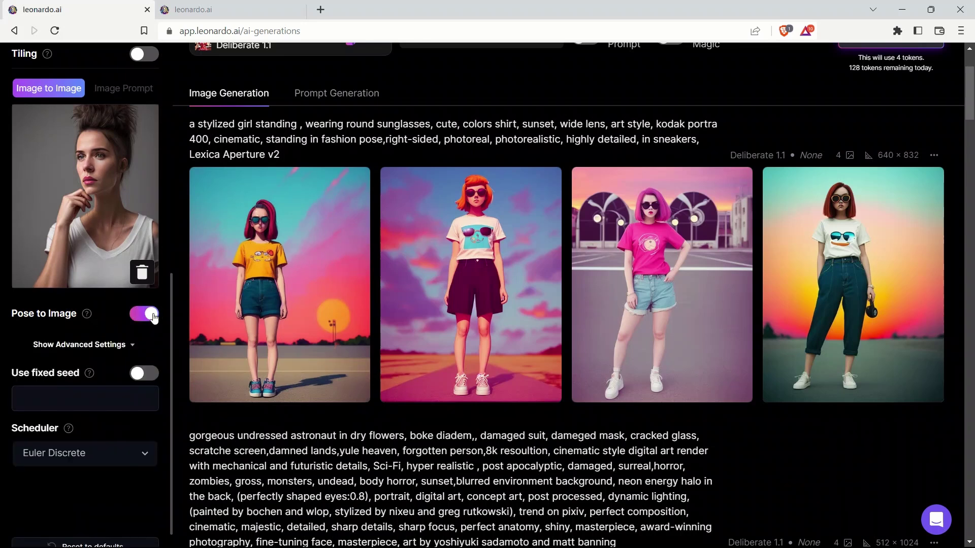
pyautogui.scroll(3, 108, 284)
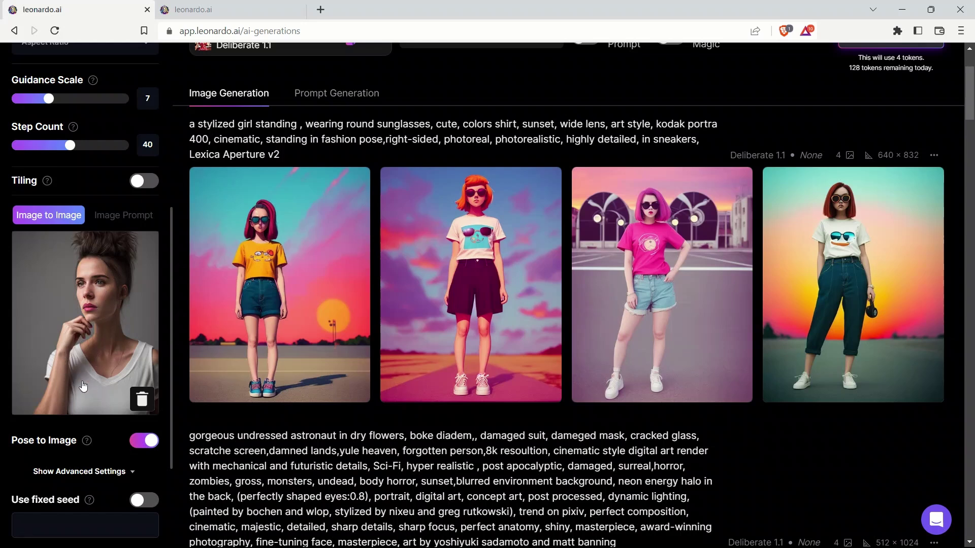
# Generate four images from the sunglasses-girl prompt using the portrait's hand-on-chin pose
pyautogui.scroll(3, 237, 425)
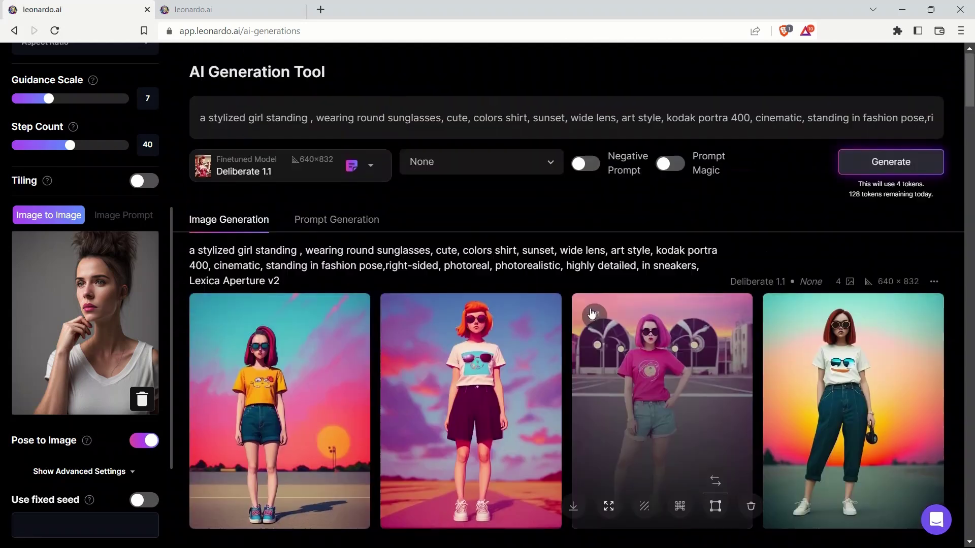
pyautogui.moveTo(198, 119); pyautogui.dragTo(649, 87)
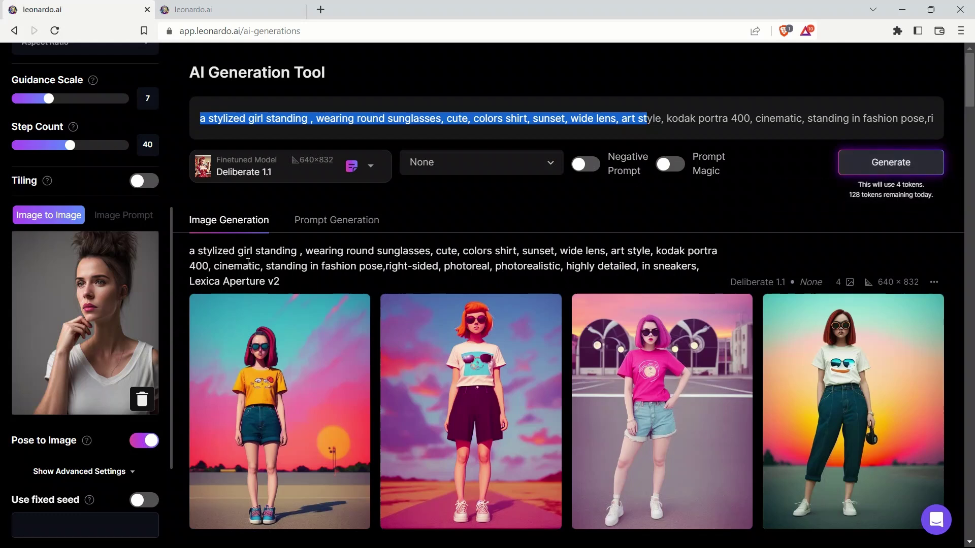
pyautogui.click(899, 163)
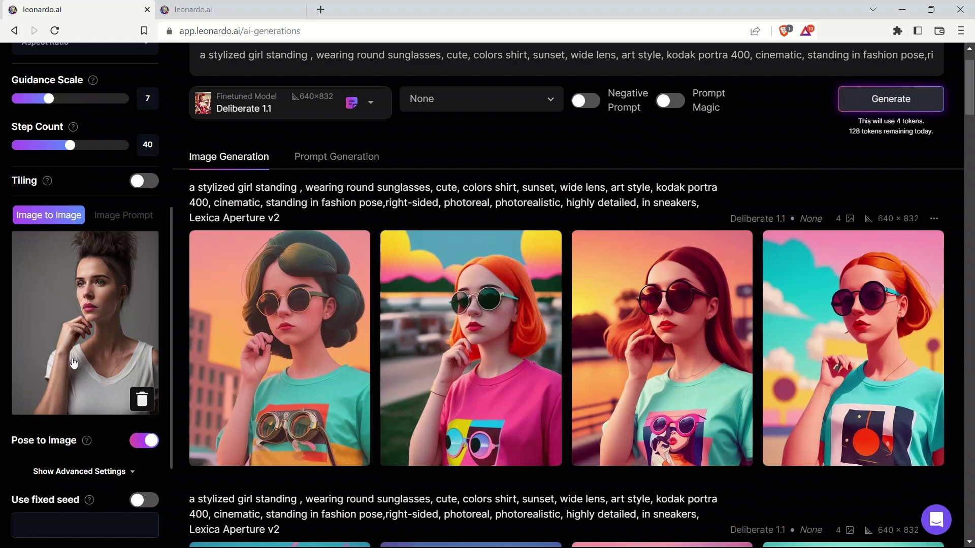
pyautogui.moveTo(525, 377)
# Replace the reference with articles-20180611-chen-han-yang-1.jpg and generate four tai chi stance images
pyautogui.click(152, 402)
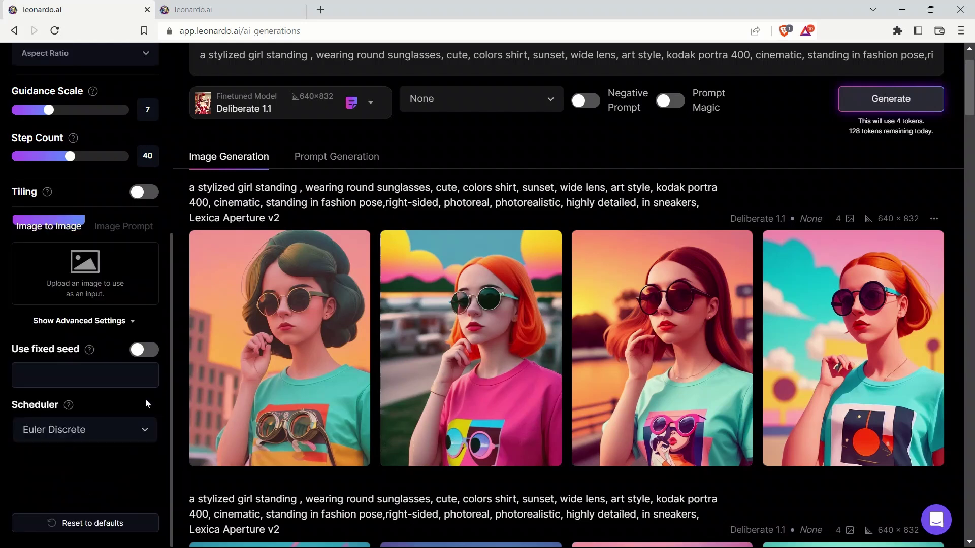
pyautogui.click(106, 267)
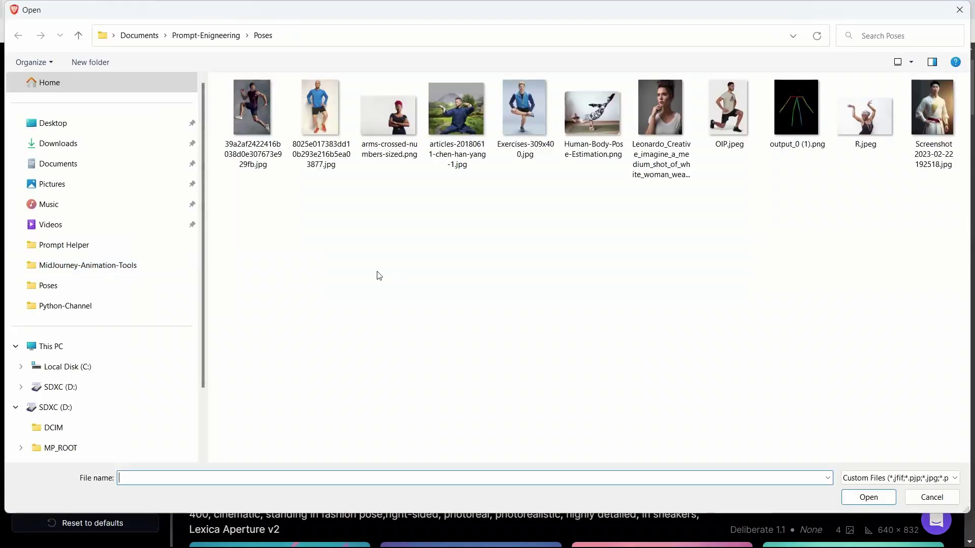
pyautogui.doubleClick(465, 117)
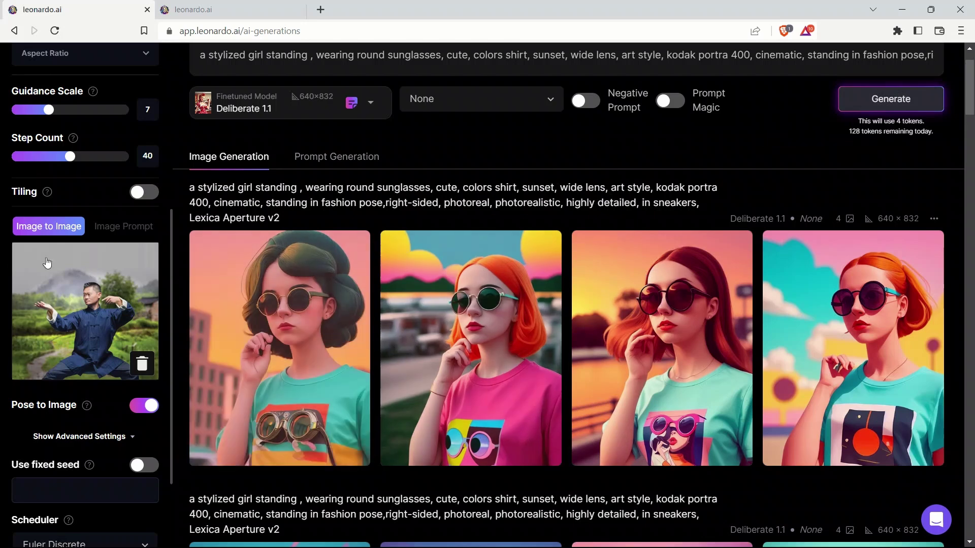
pyautogui.click(874, 94)
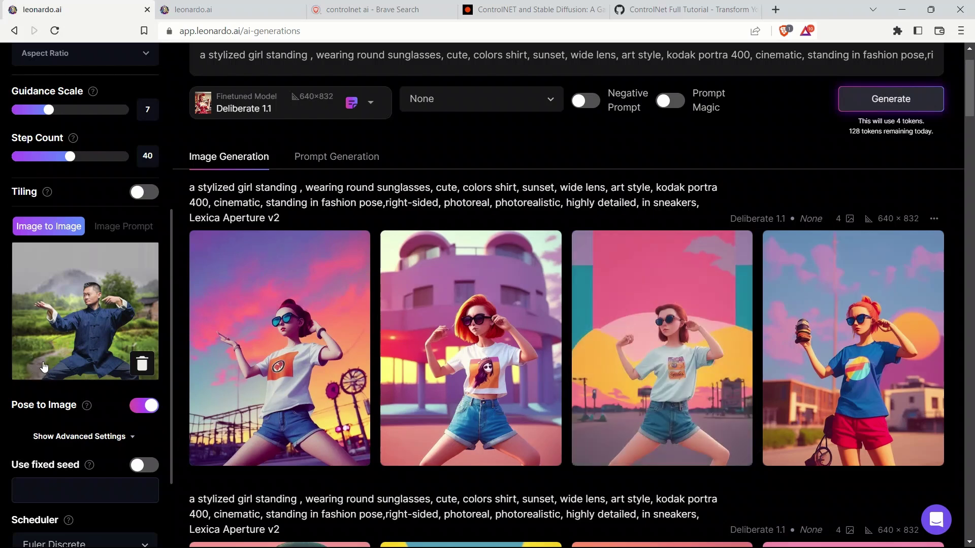
# Swap in the running man photo, generate four mid-stride girls, then delete that reference
pyautogui.click(142, 364)
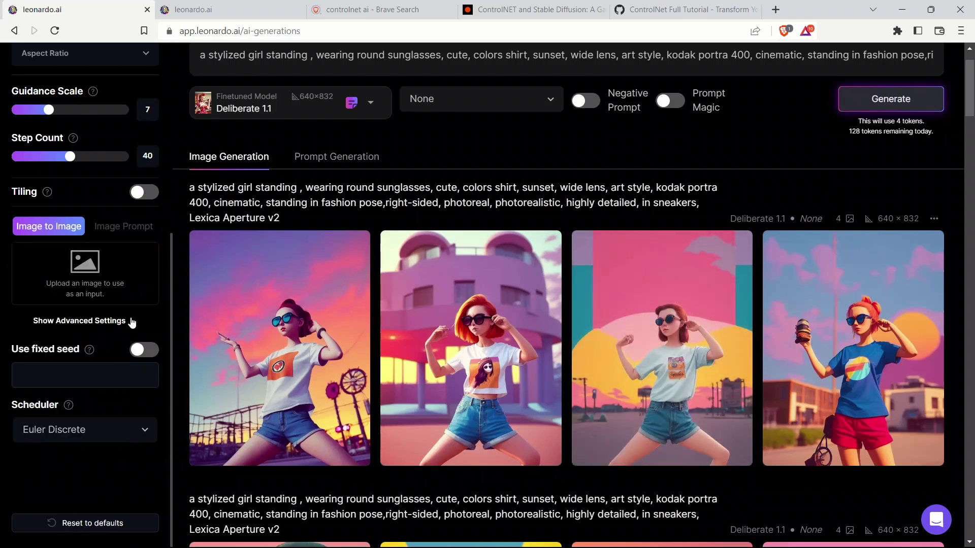
pyautogui.click(91, 264)
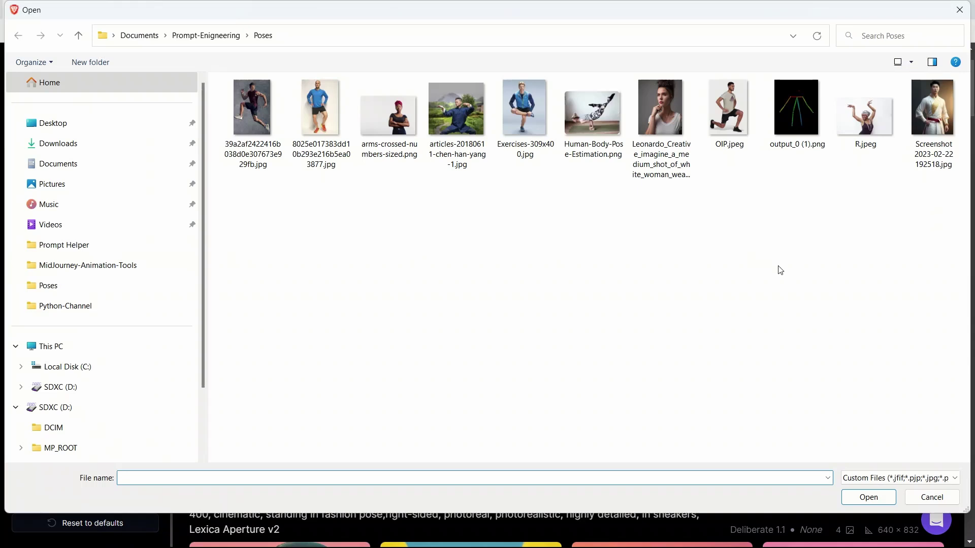
pyautogui.doubleClick(238, 118)
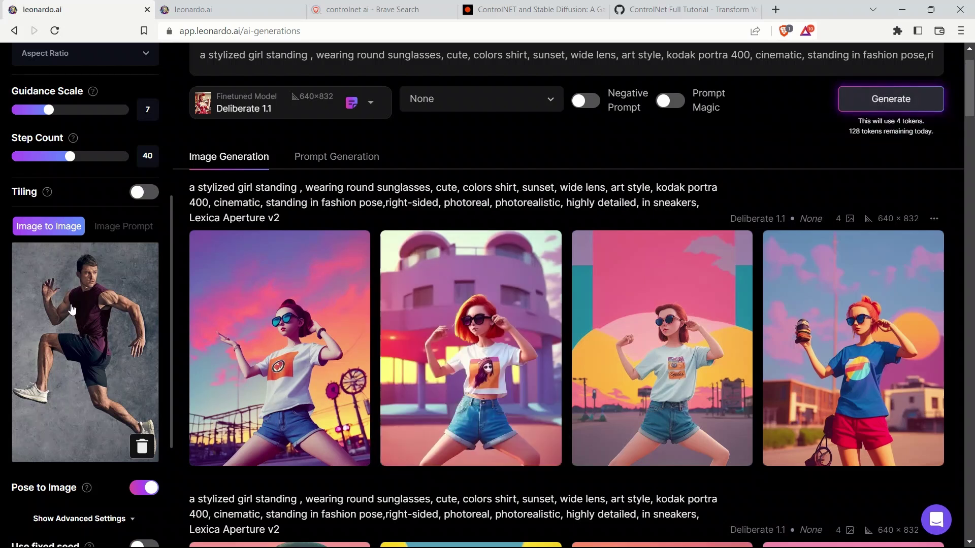
pyautogui.click(884, 108)
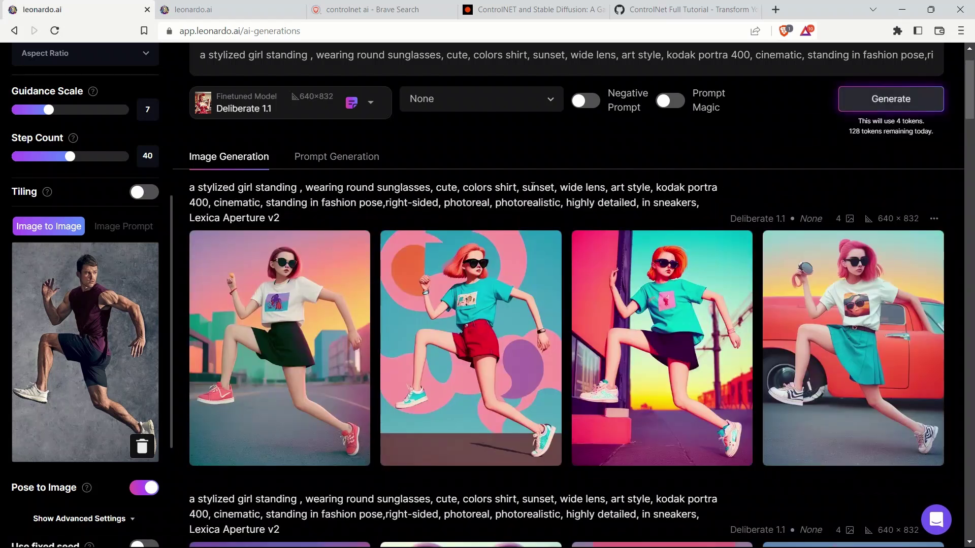
pyautogui.moveTo(218, 396)
pyautogui.click(142, 446)
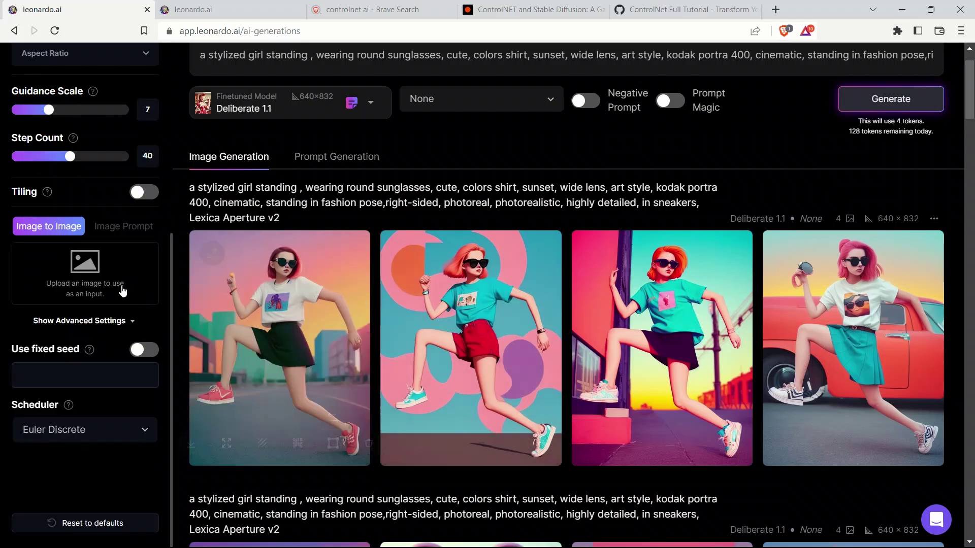
# Load Exercises-309x400.jpg as the pose reference and generate four one-legged balancing girls
pyautogui.click(124, 290)
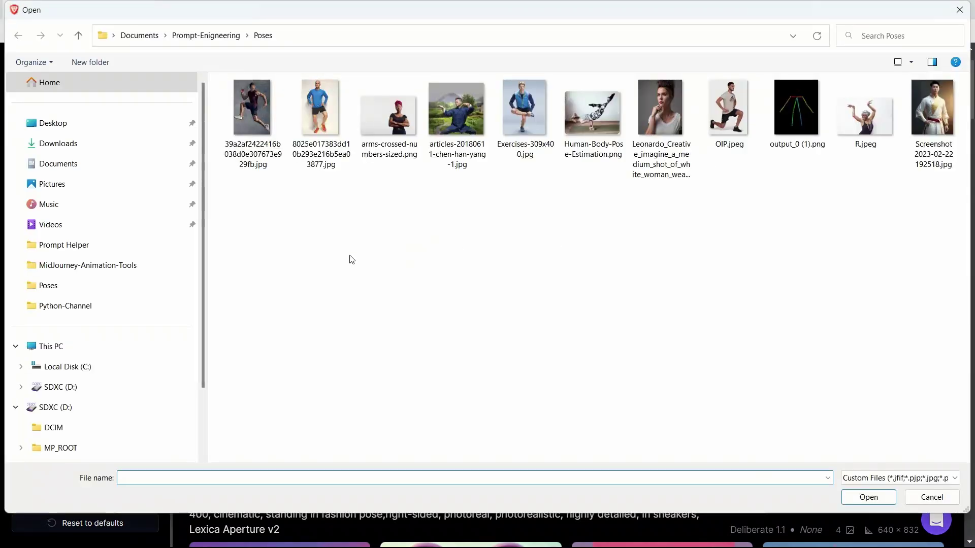
pyautogui.doubleClick(530, 114)
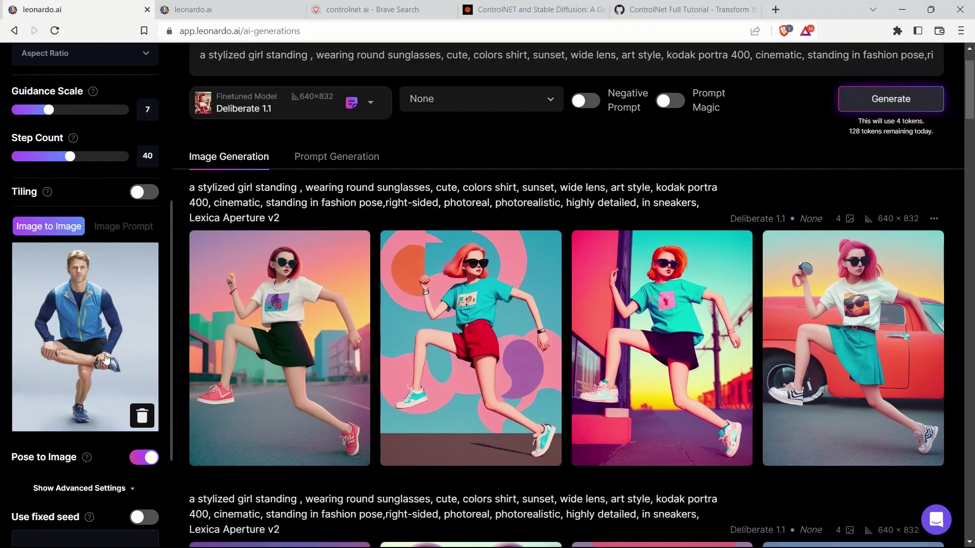
pyautogui.click(894, 104)
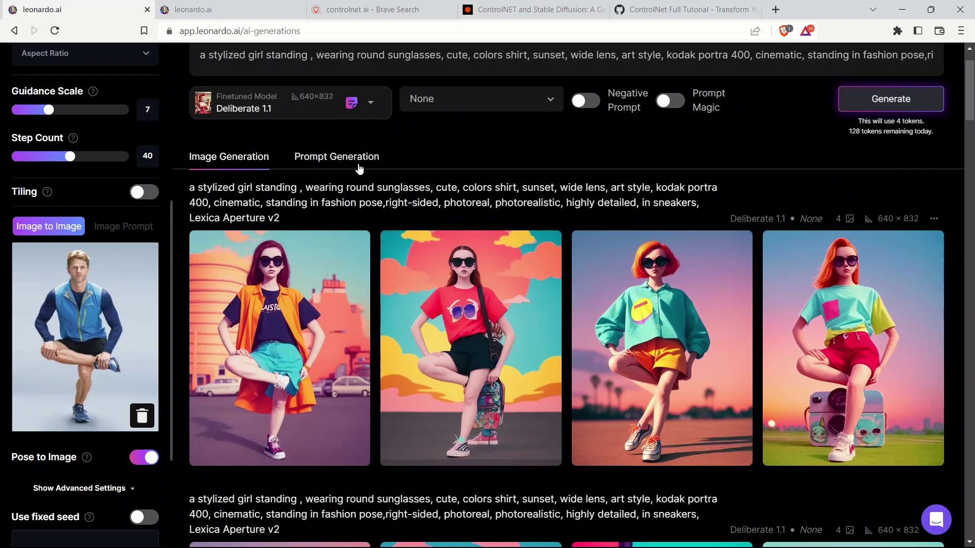
pyautogui.moveTo(345, 239)
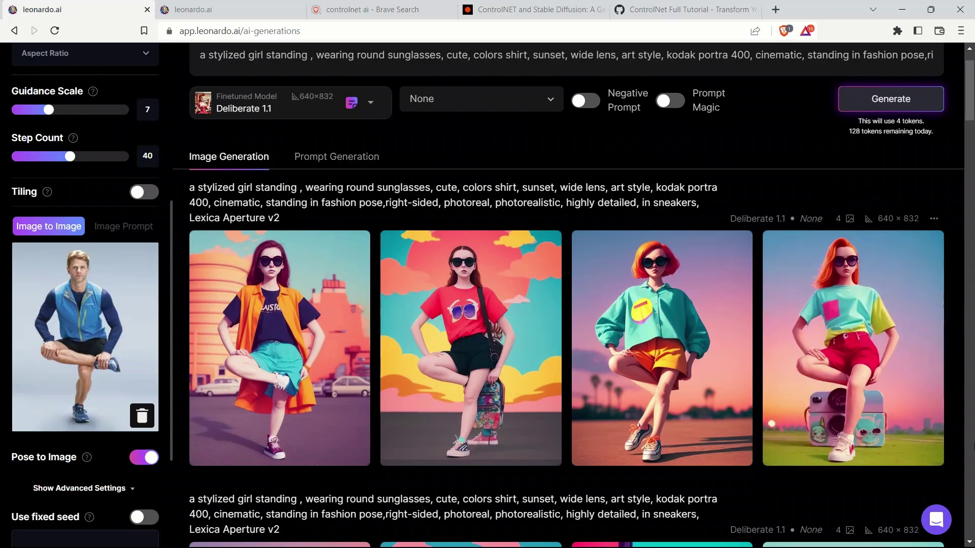
pyautogui.moveTo(654, 380)
pyautogui.scroll(2, 715, 210)
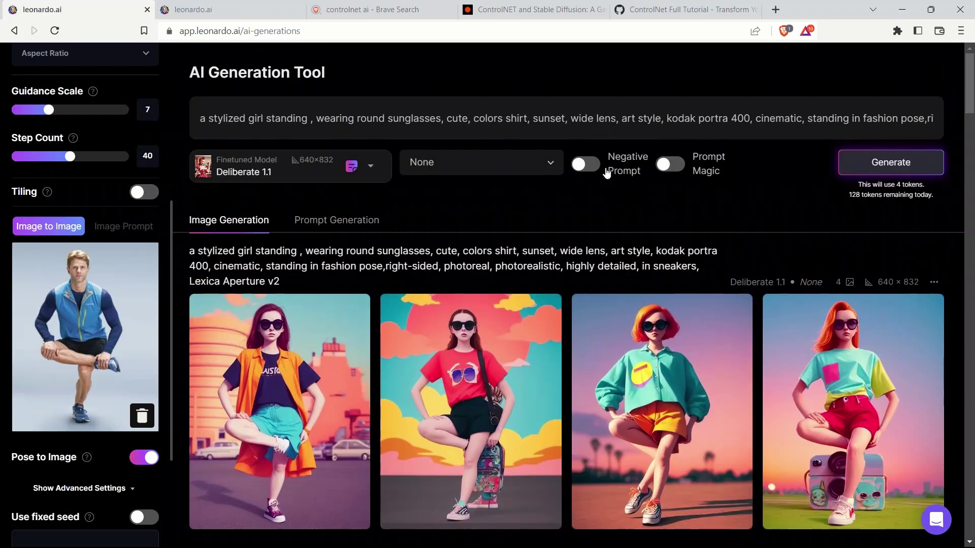
pyautogui.moveTo(699, 348)
# Replace the reference with R.jpeg, generate four arms-raised girls, then delete the R.jpeg reference
pyautogui.click(142, 420)
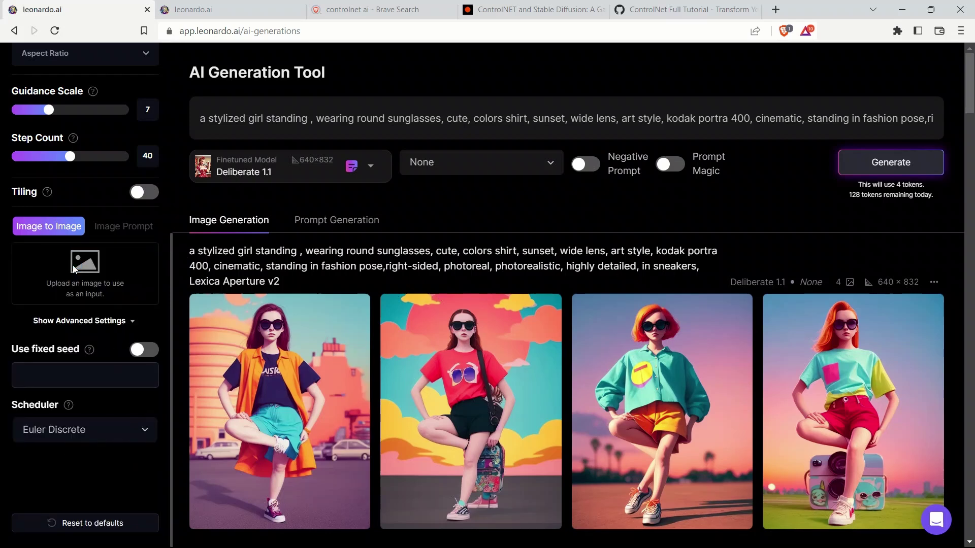
pyautogui.click(73, 265)
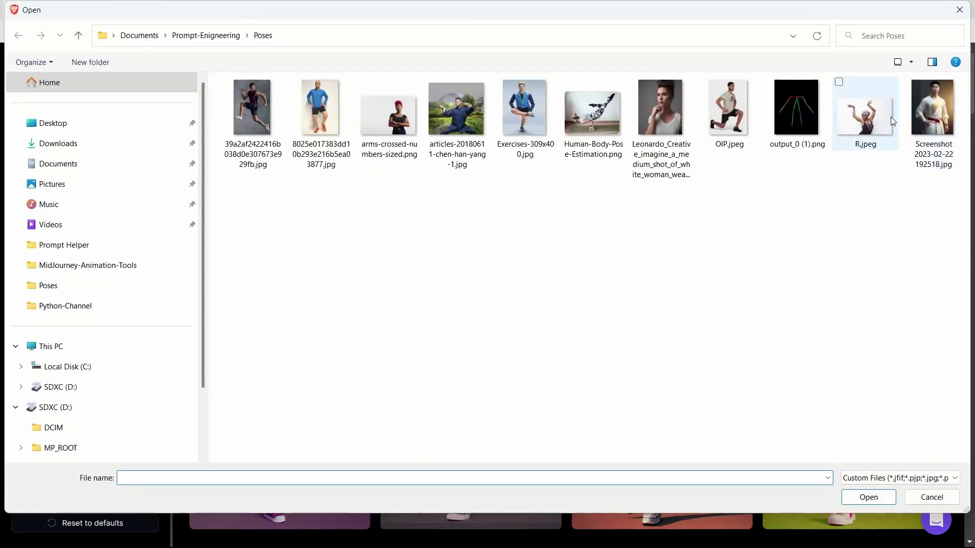
pyautogui.doubleClick(881, 120)
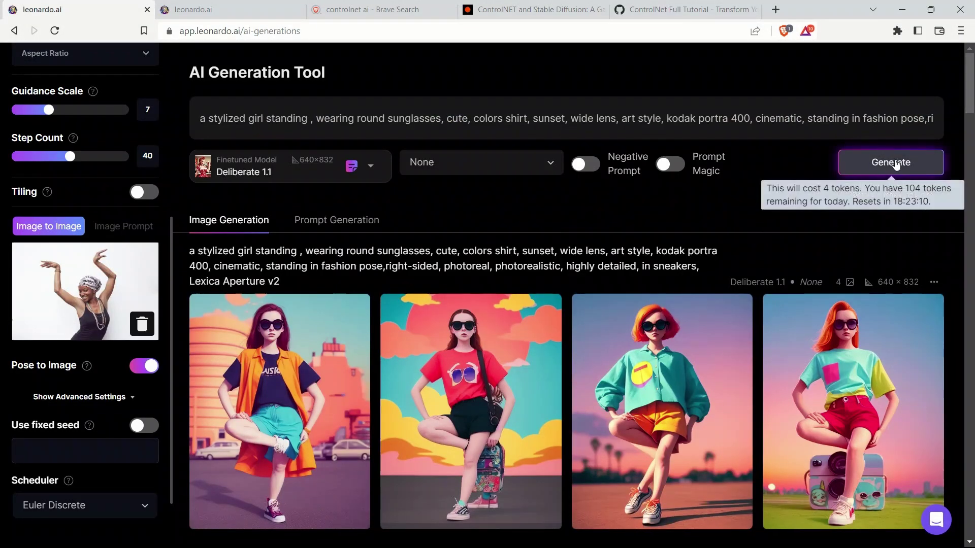
pyautogui.click(896, 165)
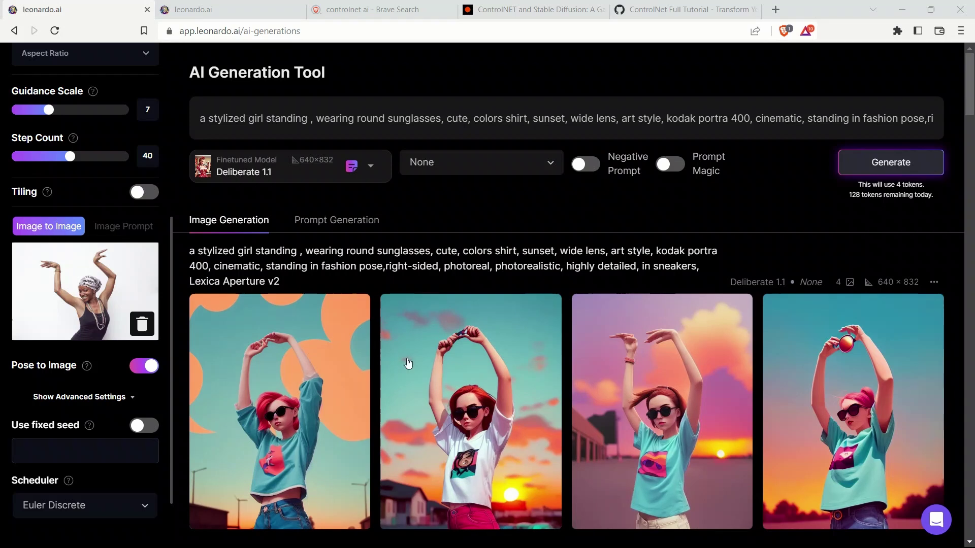
pyautogui.scroll(-1, 505, 411)
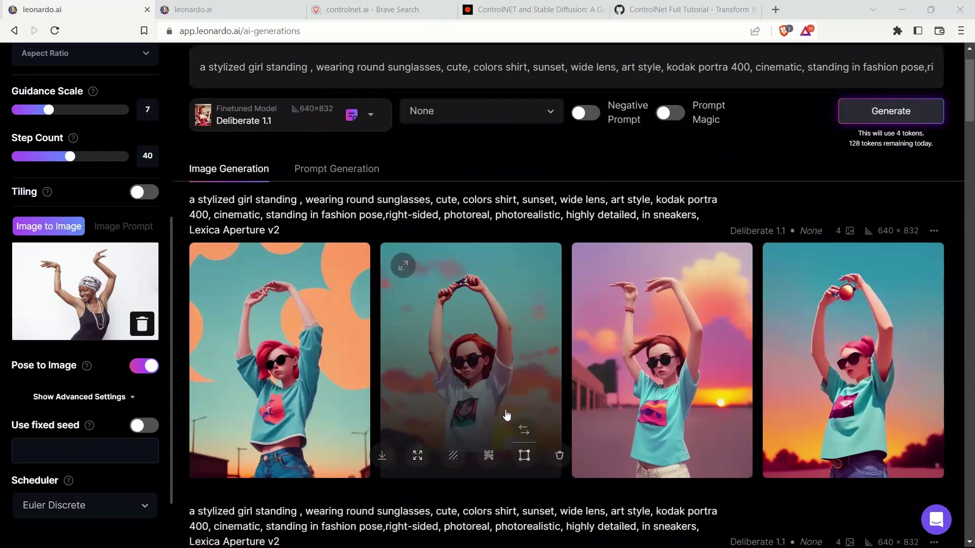
pyautogui.scroll(-2, 506, 415)
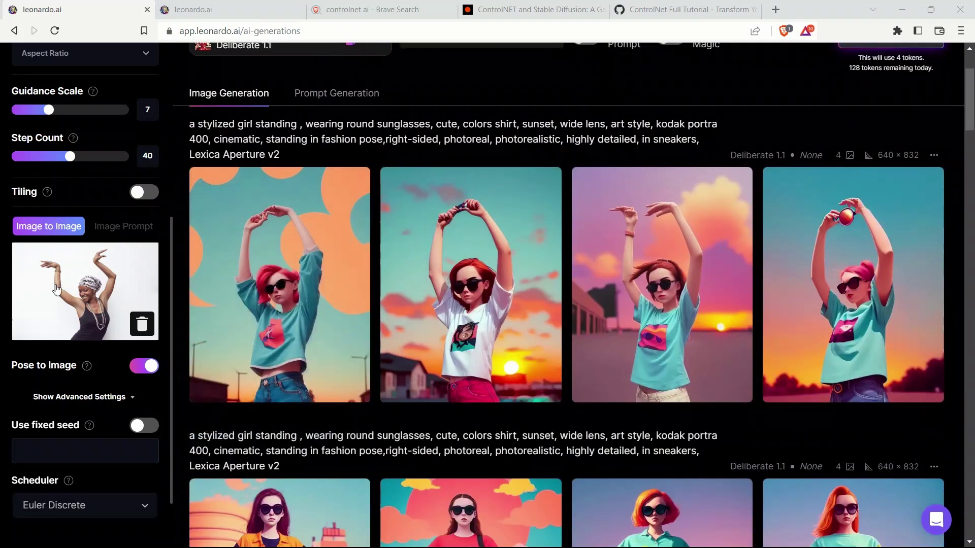
pyautogui.click(142, 324)
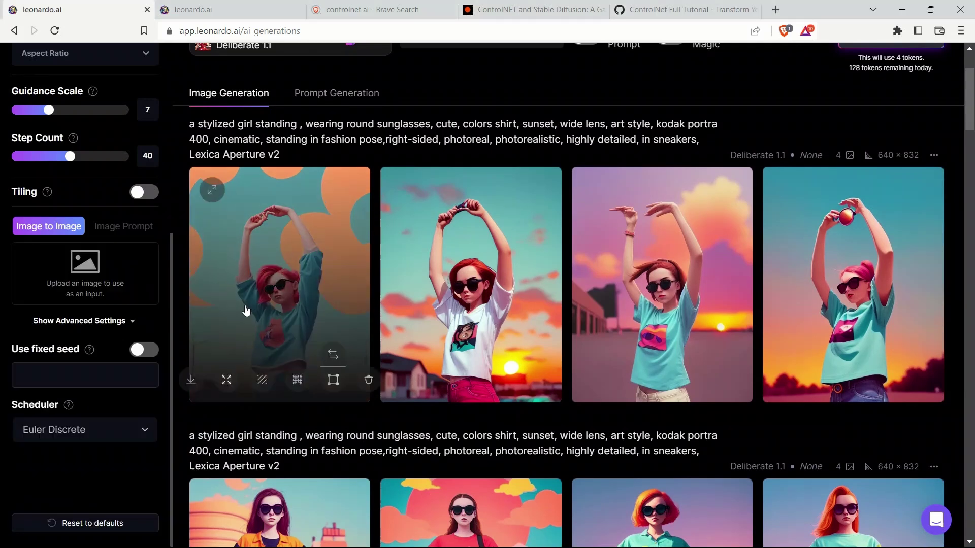
# Load the skeleton pose output_0 (1).png, generate four standing girls, then remove that reference
pyautogui.click(68, 279)
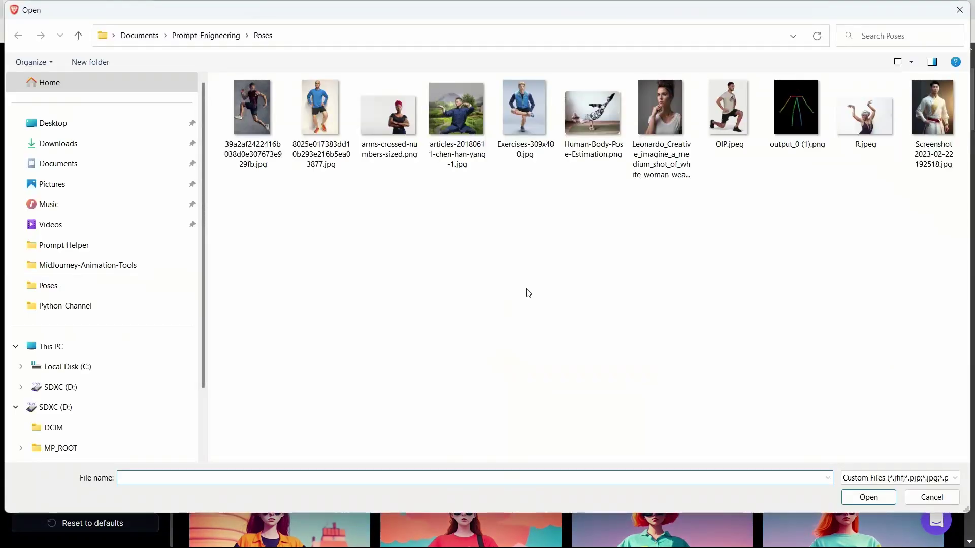
pyautogui.doubleClick(793, 110)
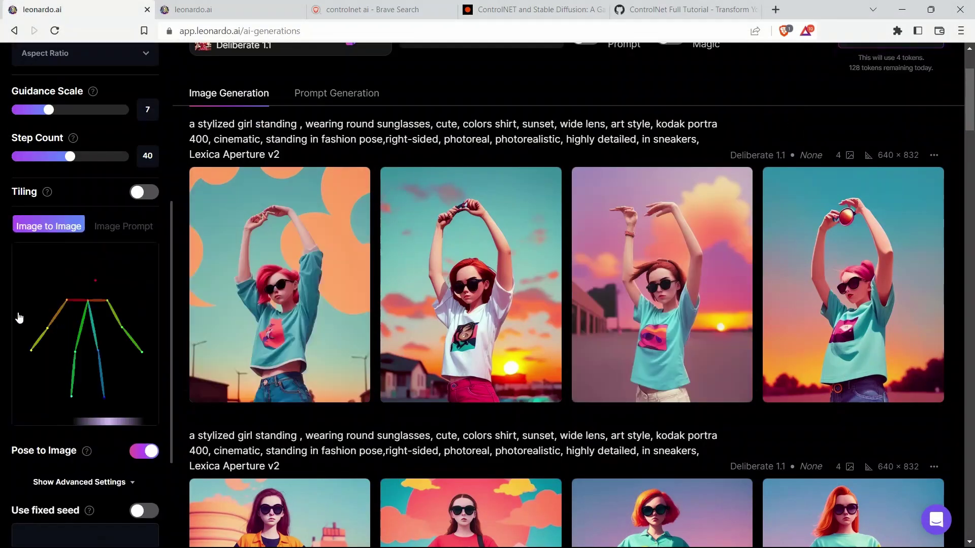
pyautogui.moveTo(29, 372)
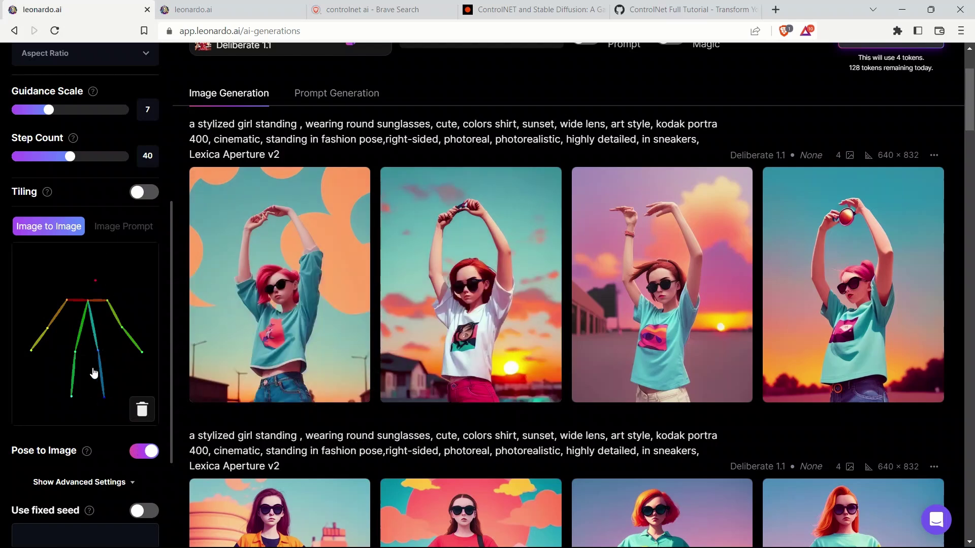
pyautogui.scroll(3, 939, 244)
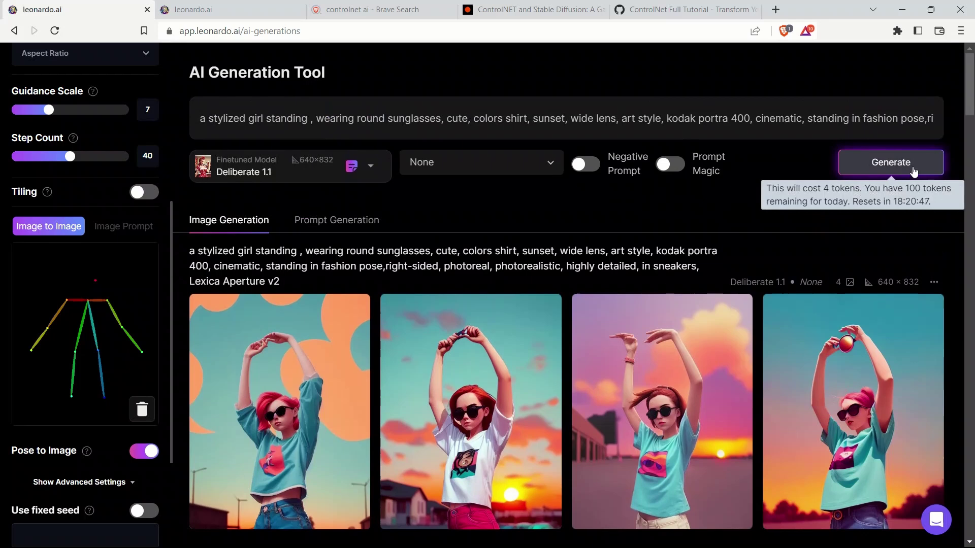
pyautogui.click(914, 172)
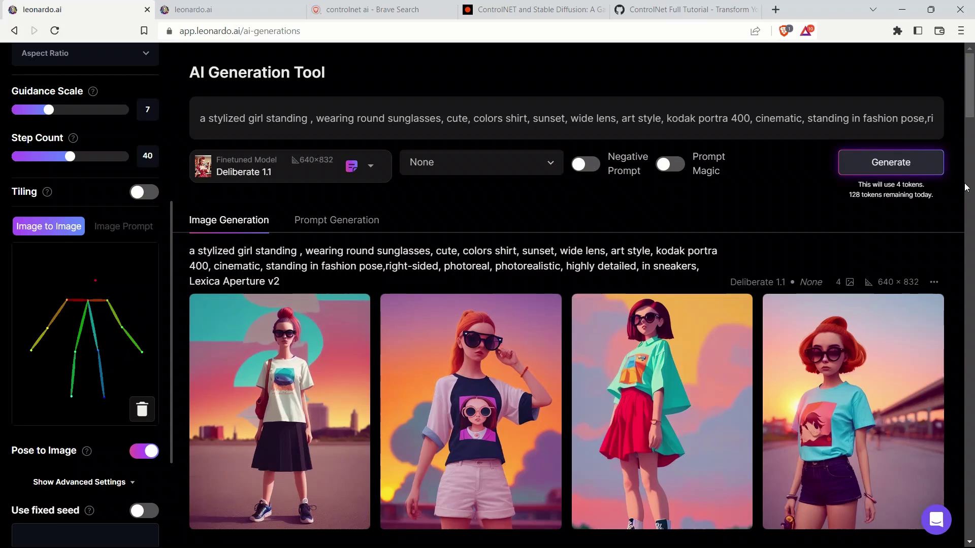
pyautogui.scroll(-2, 770, 234)
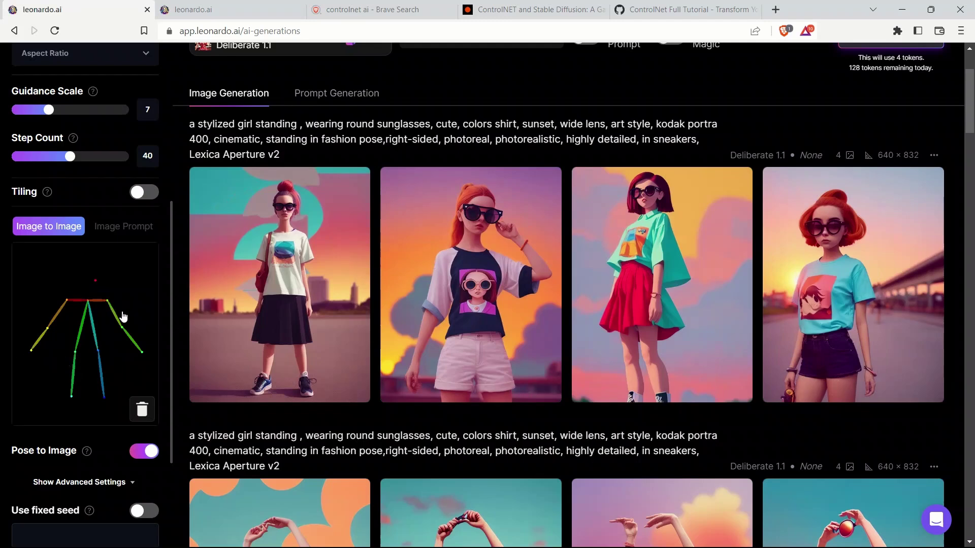
pyautogui.moveTo(283, 274)
pyautogui.moveTo(524, 235)
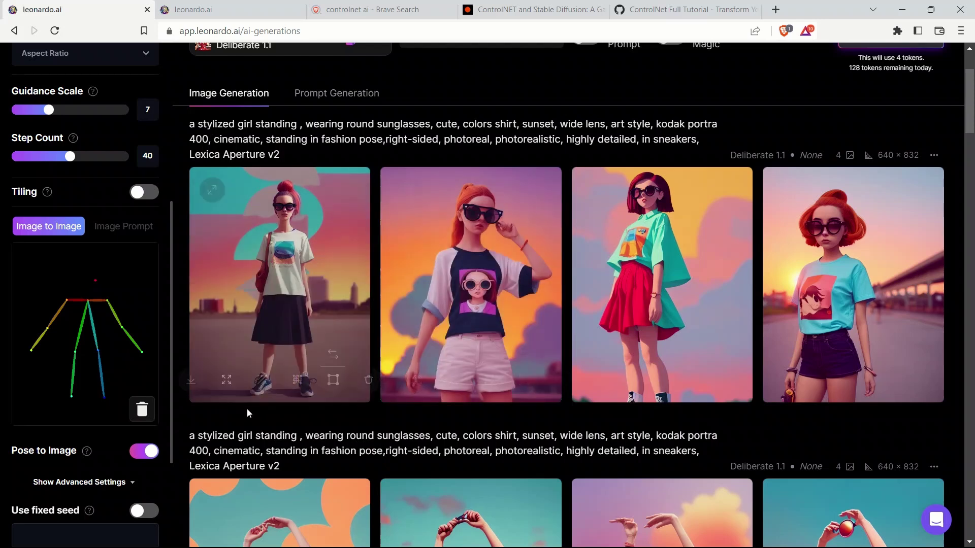
pyautogui.click(144, 420)
# Load arms-crossed-numbers-sized.png as the pose reference, generate four arms-folded images, then clear the reference
pyautogui.click(101, 287)
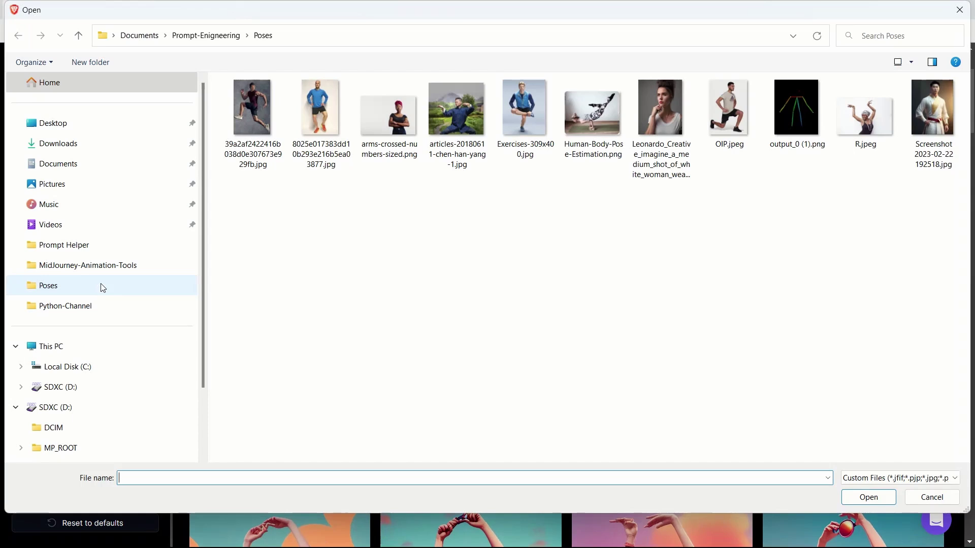
pyautogui.doubleClick(386, 127)
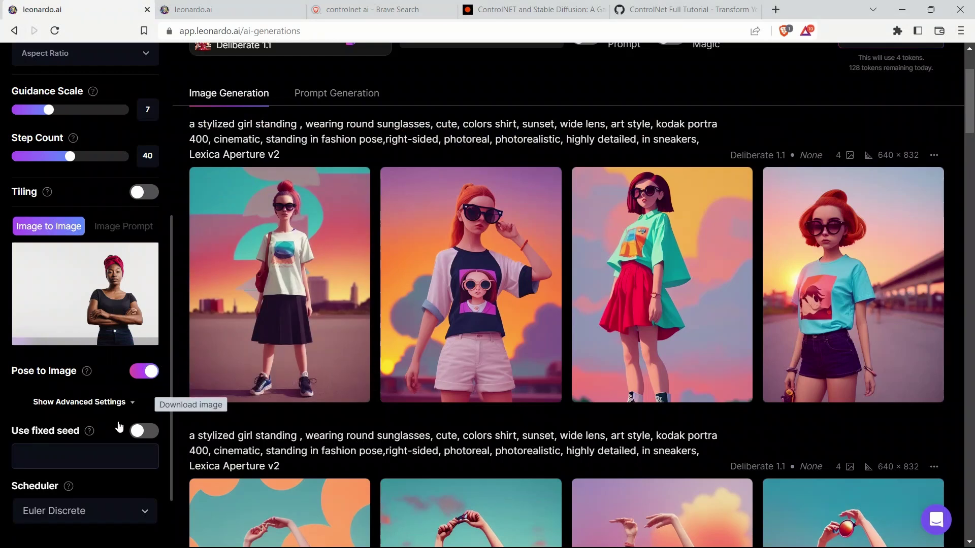
pyautogui.scroll(3, 888, 263)
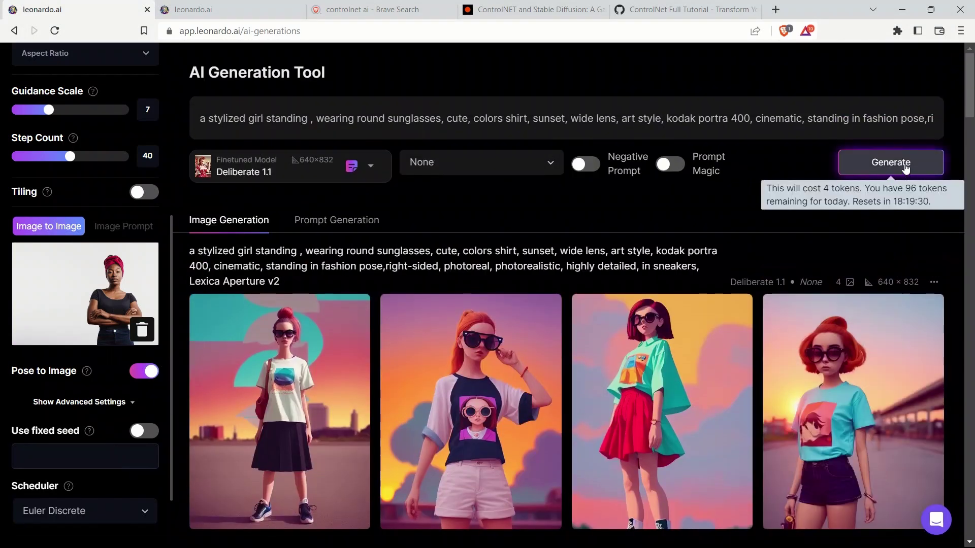
pyautogui.click(904, 166)
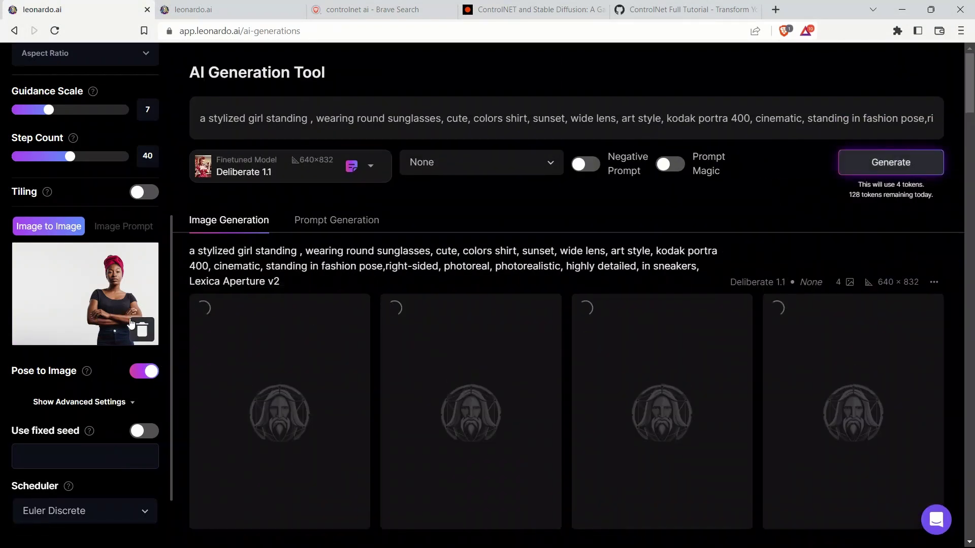
pyautogui.scroll(-2, 571, 274)
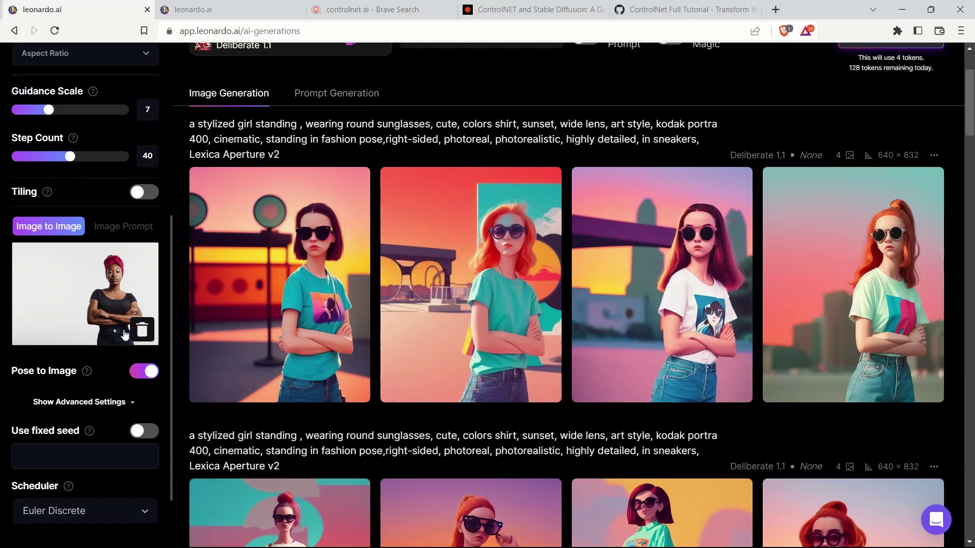
pyautogui.click(142, 331)
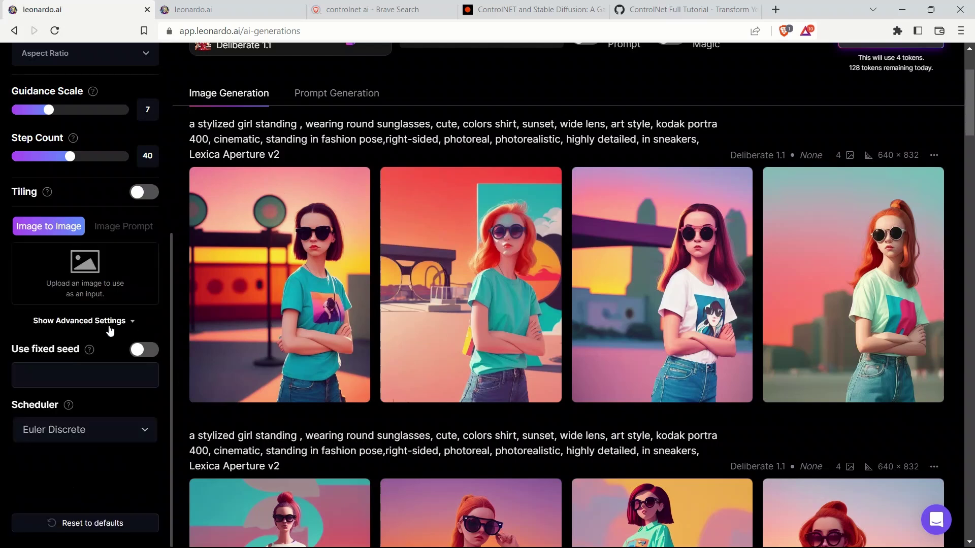
# Load Human-Body-Pose-Estimation.png as the pose reference, generate four balancing-pose images, then clear the reference
pyautogui.click(101, 284)
pyautogui.doubleClick(586, 120)
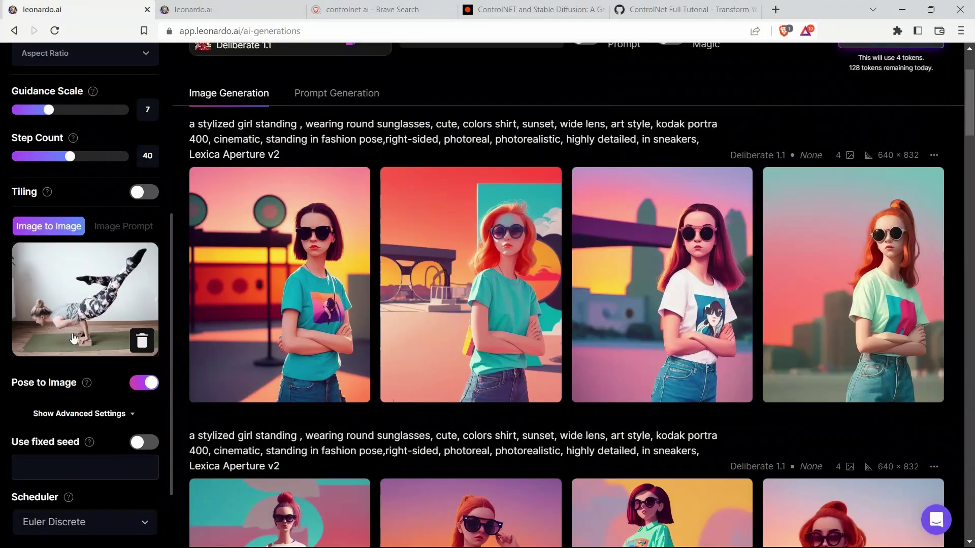
pyautogui.scroll(3, 435, 325)
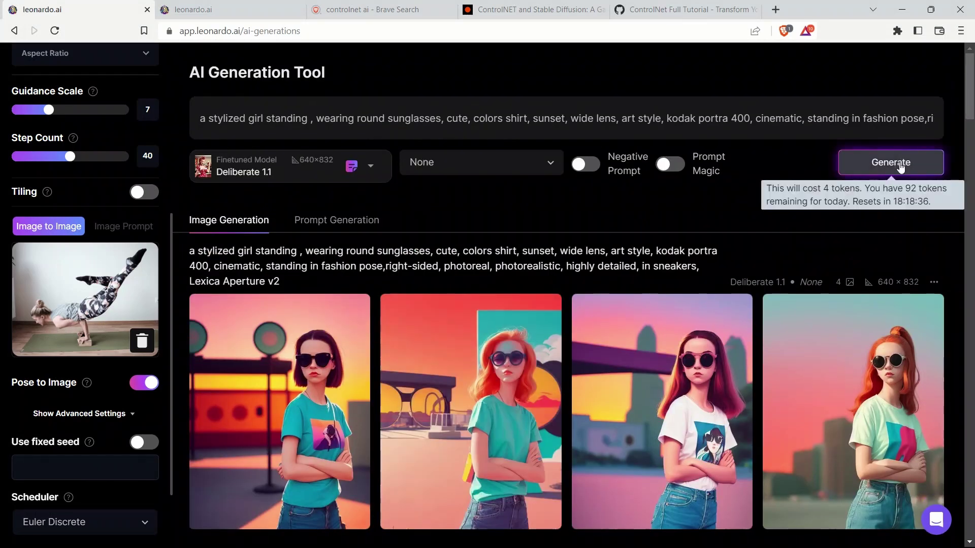
pyautogui.click(898, 168)
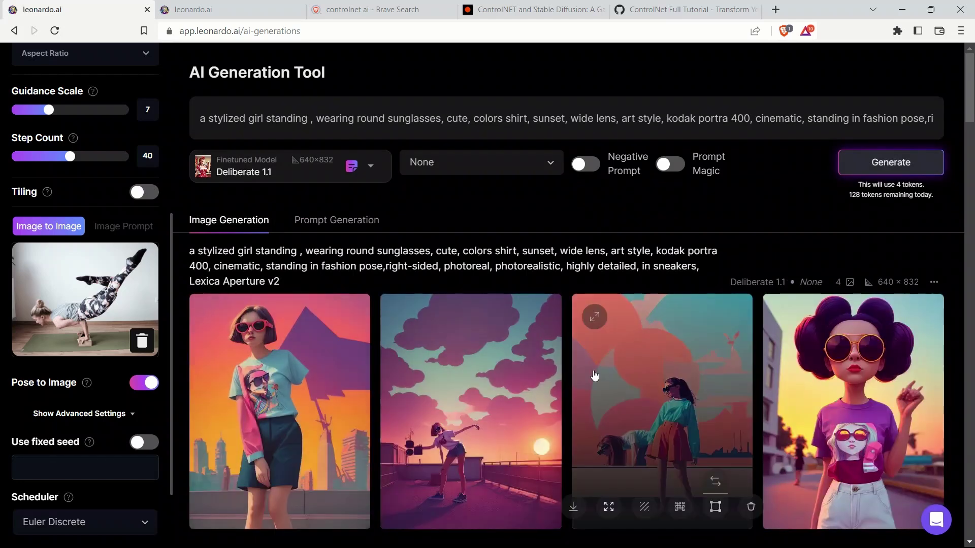
pyautogui.scroll(-3, 566, 369)
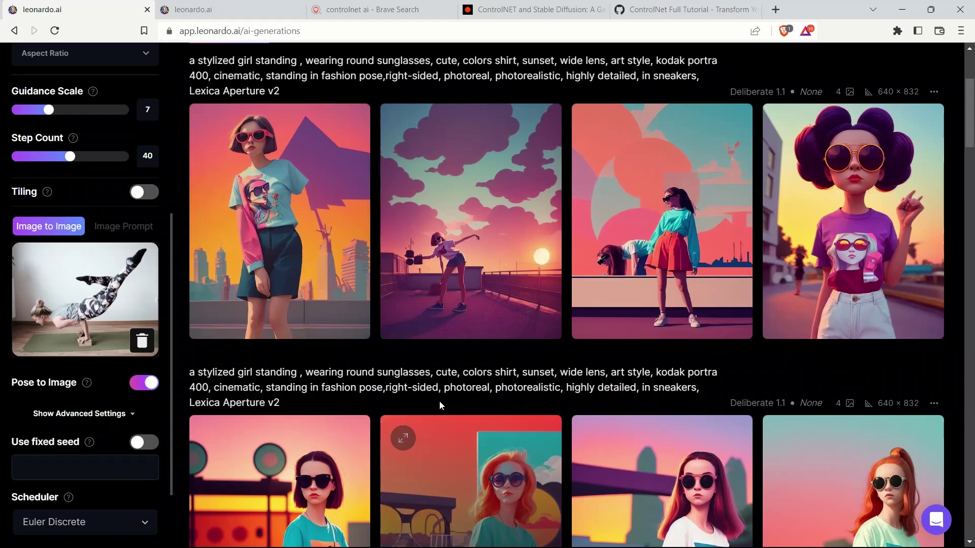
pyautogui.moveTo(482, 335)
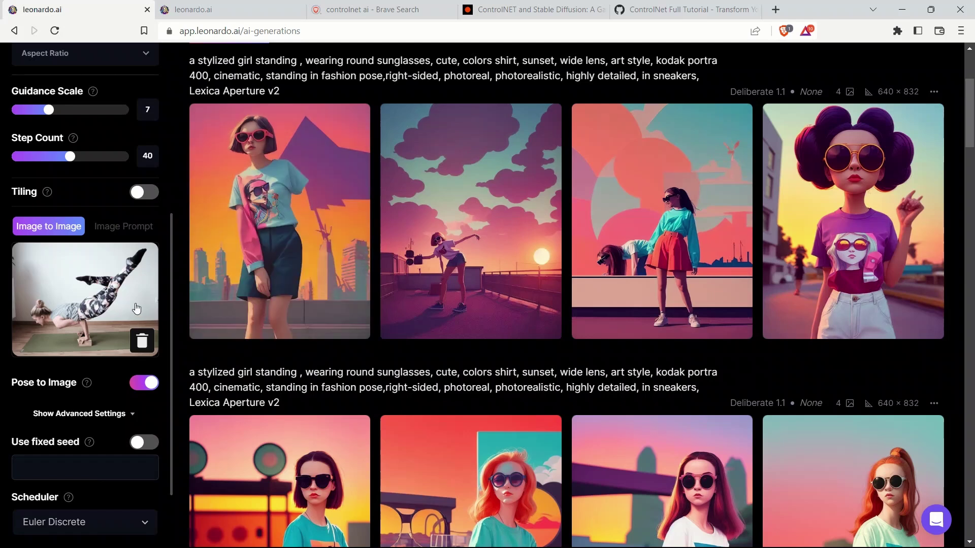
pyautogui.click(142, 340)
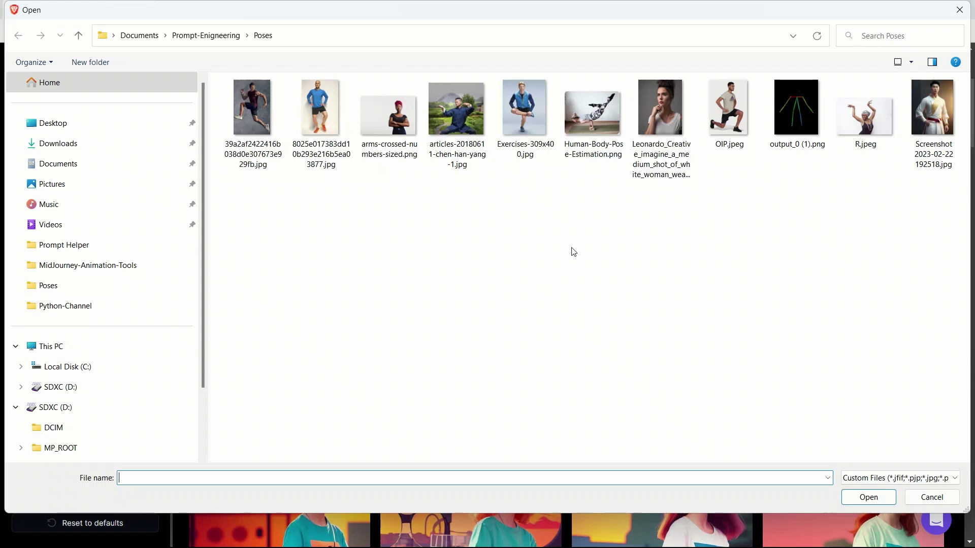
# Use the lunging-man photo OIP.jpeg as the pose reference and generate four images
pyautogui.doubleClick(729, 109)
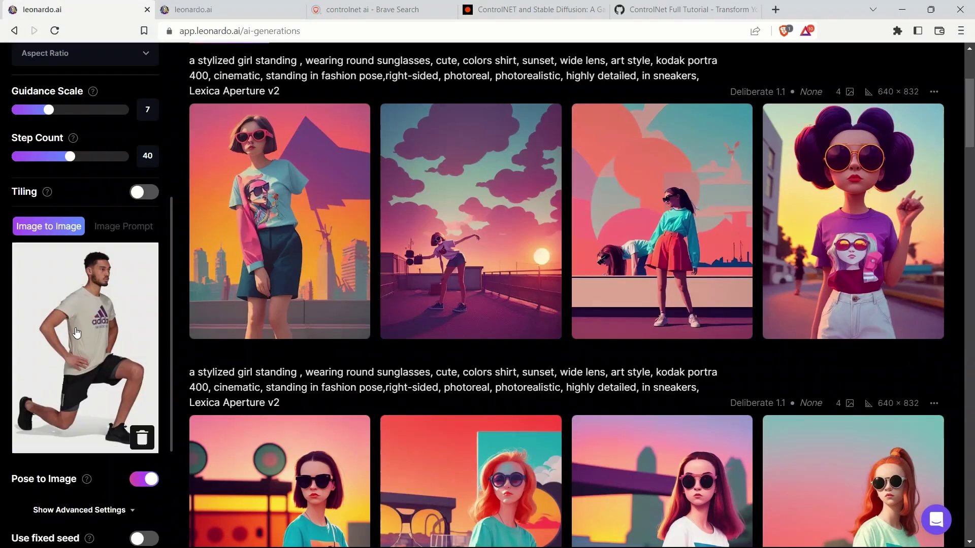
pyautogui.scroll(4, 863, 203)
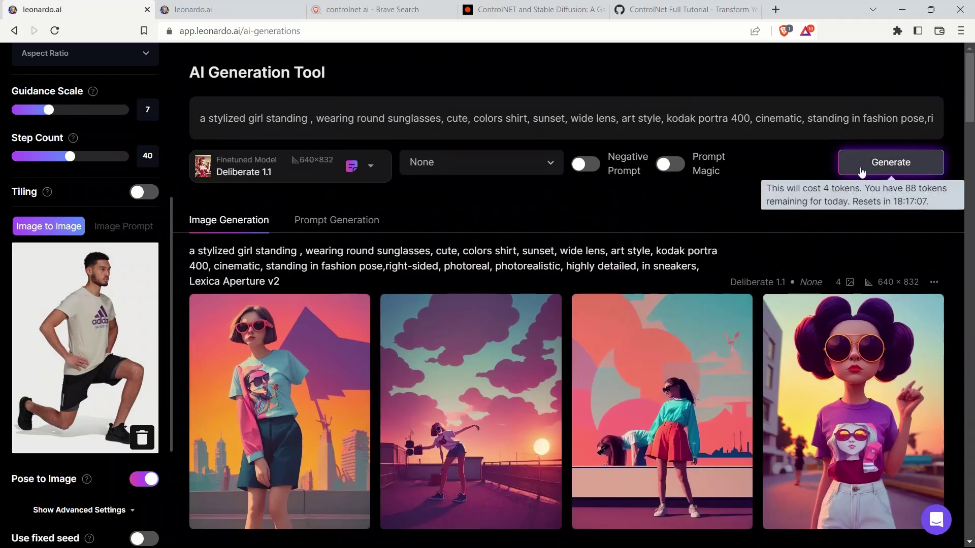
pyautogui.click(907, 169)
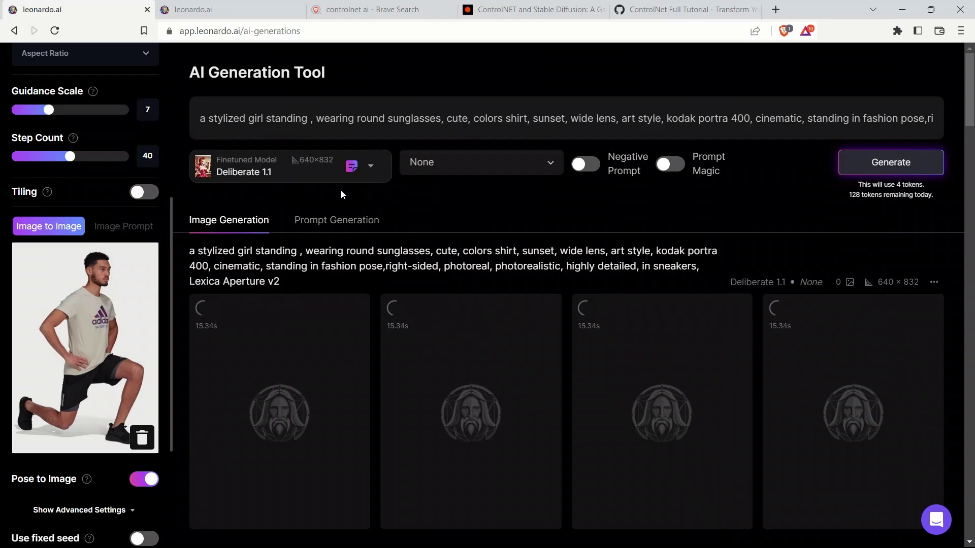
# Browse the model dropdown list while the four kneeling-lunge images finish generating
pyautogui.click(369, 167)
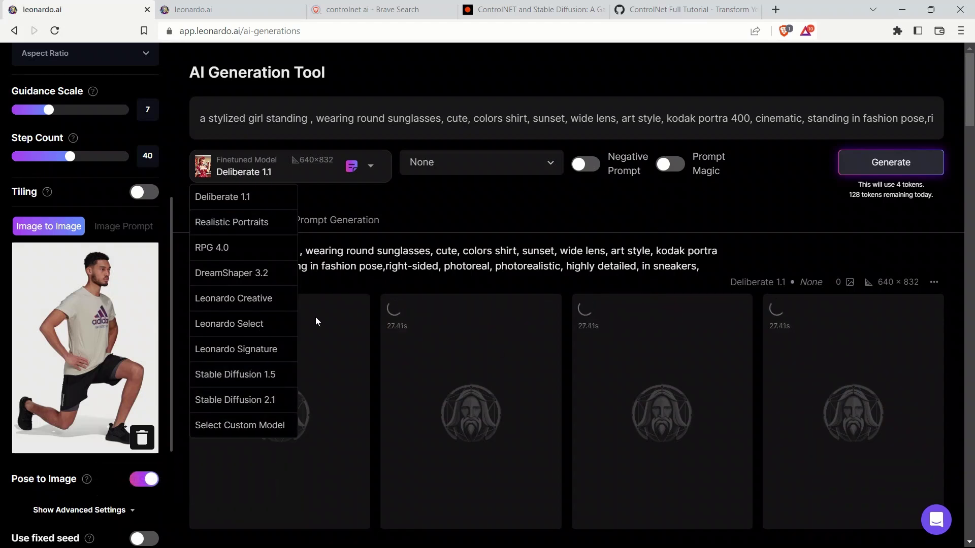
pyautogui.scroll(-3, 149, 359)
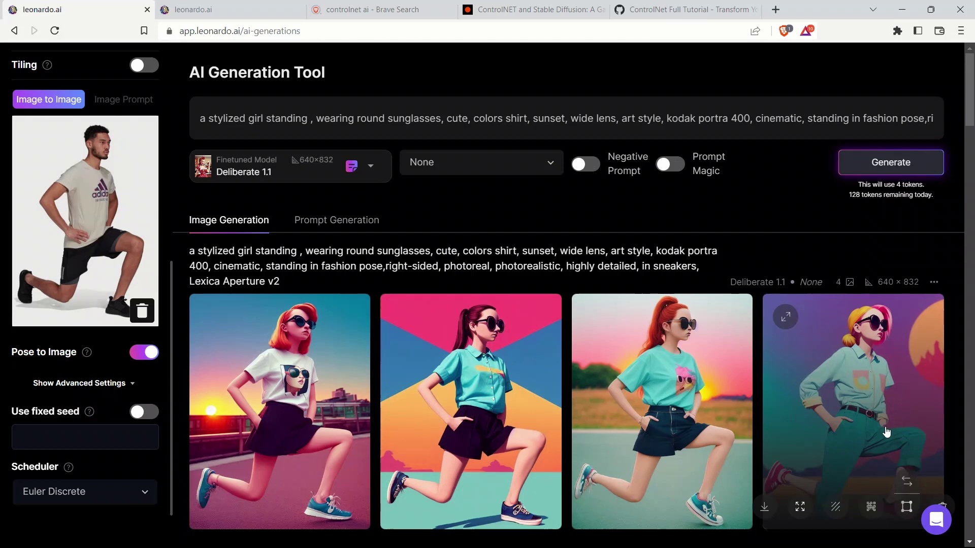
pyautogui.scroll(-4, 921, 396)
pyautogui.scroll(3, 921, 396)
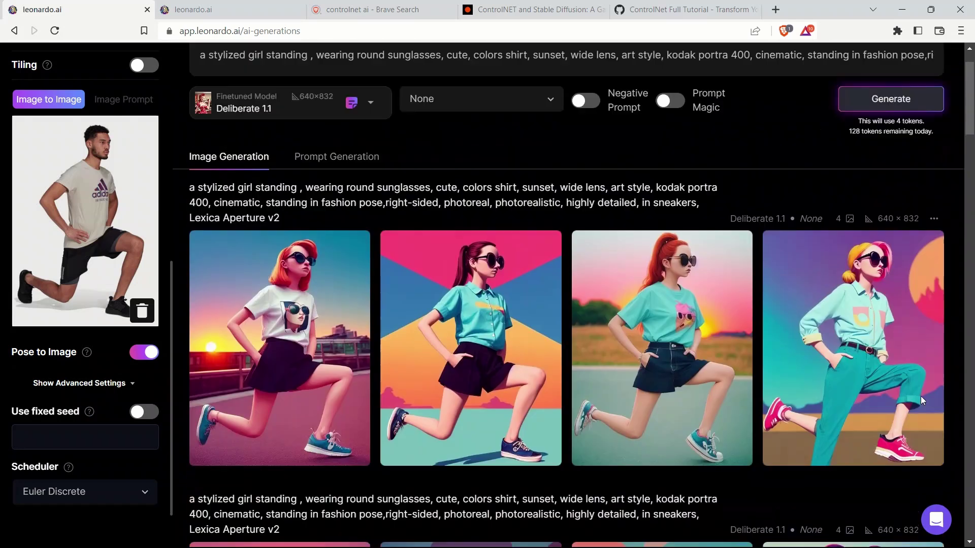
pyautogui.scroll(1, 948, 310)
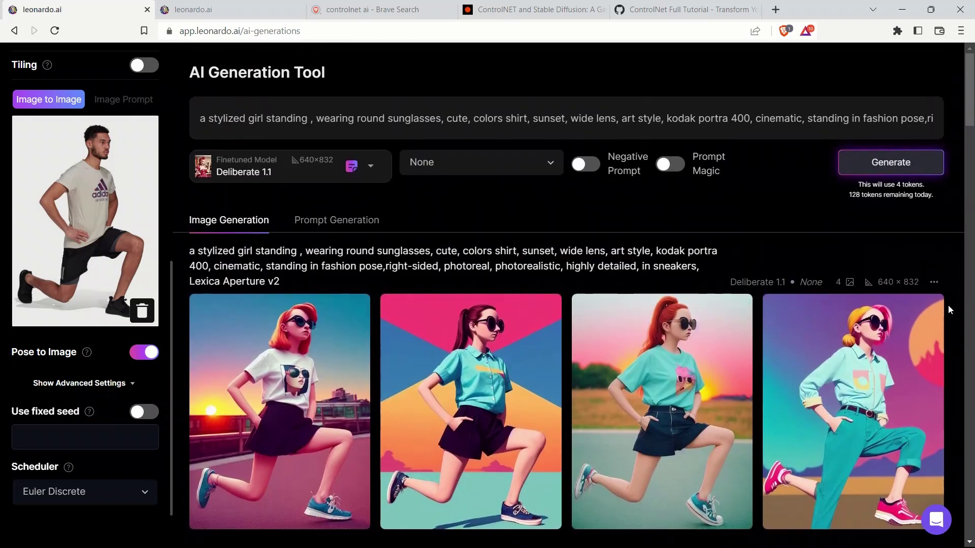